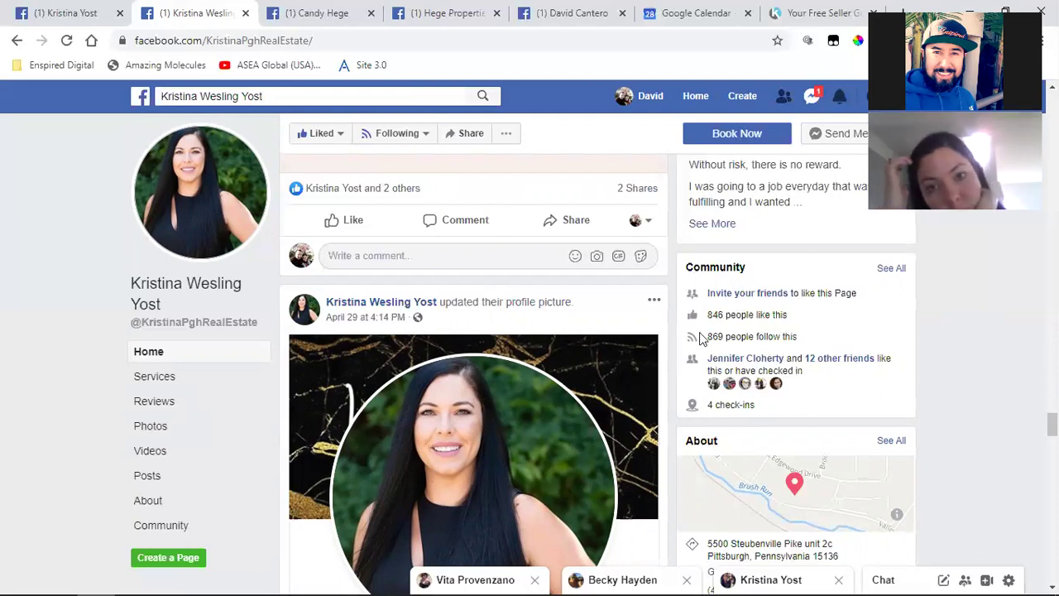
{"action": "double_click", "coordinate": [715, 314]}
{"action": "left_click", "coordinate": [977, 304]}
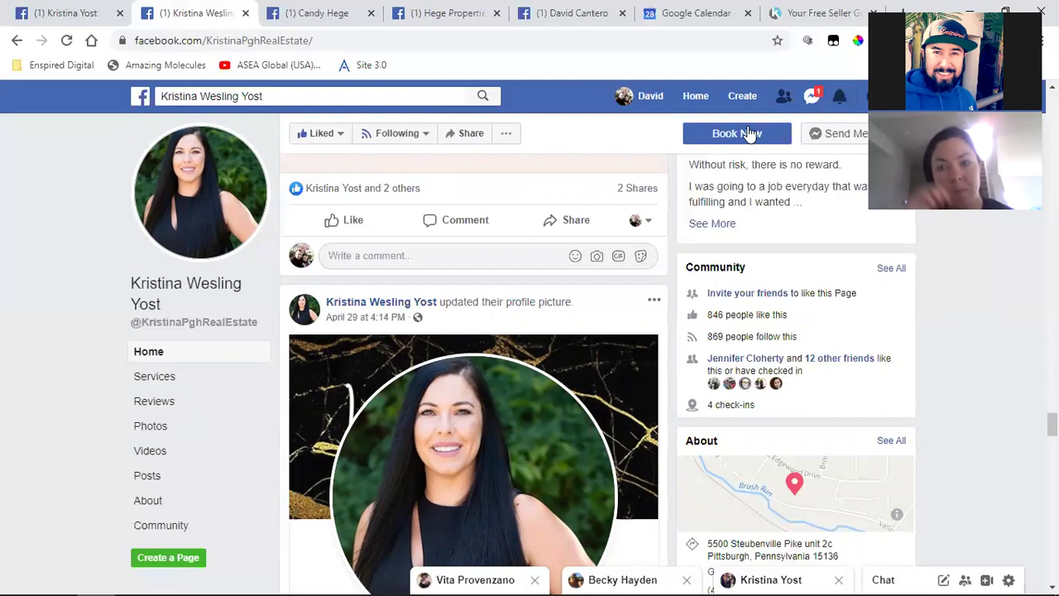
Load Facebook Business Settings from the saved Ads Manager bookmarks in place of the personal profile and show the business's Pages.
{"action": "left_click", "coordinate": [81, 16]}
{"action": "left_click", "coordinate": [78, 66]}
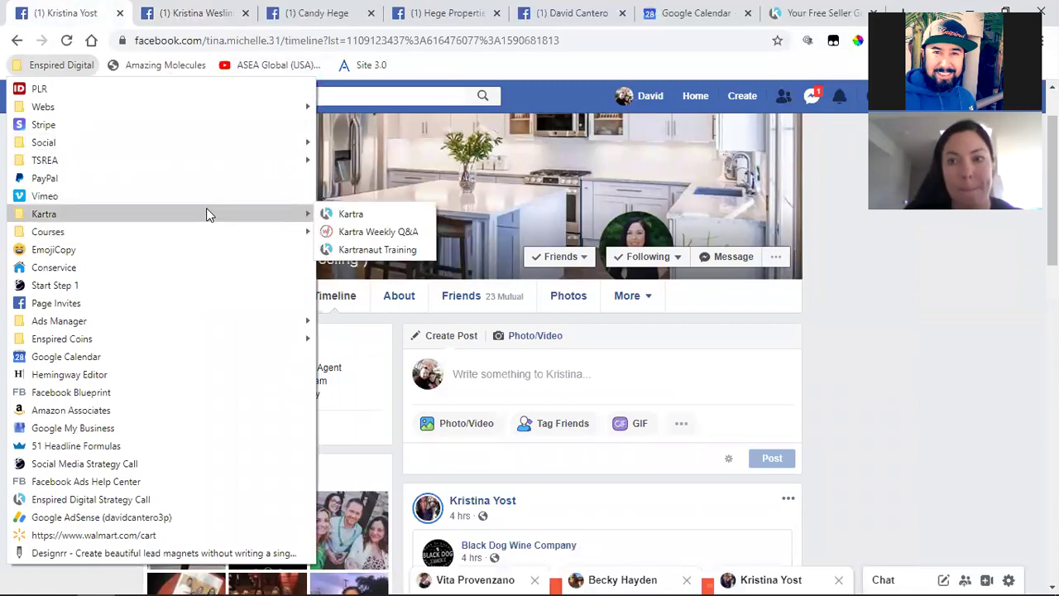
{"action": "mouse_move", "coordinate": [290, 320]}
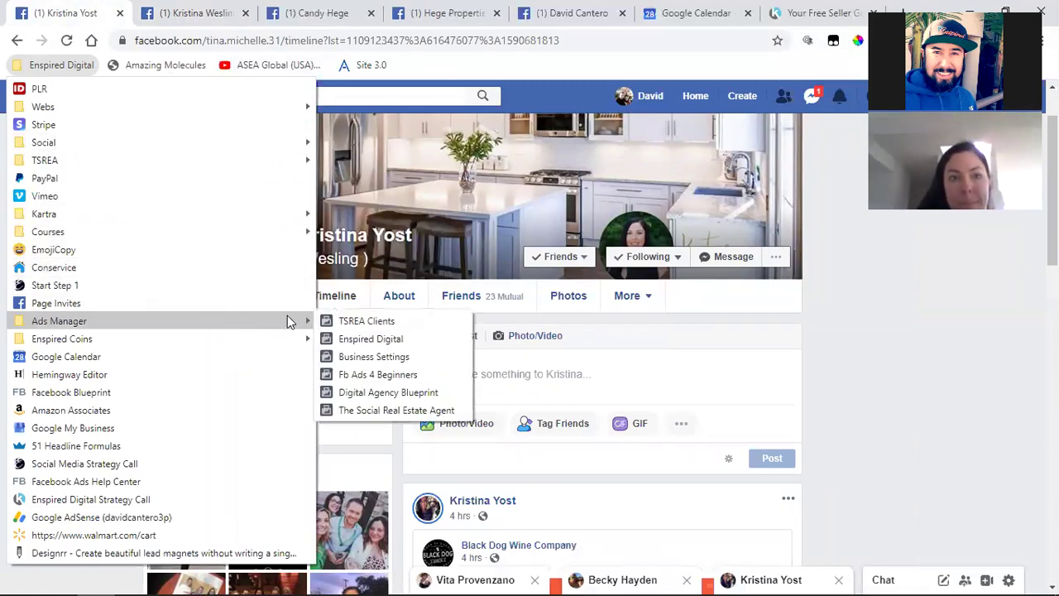
{"action": "left_click", "coordinate": [418, 365]}
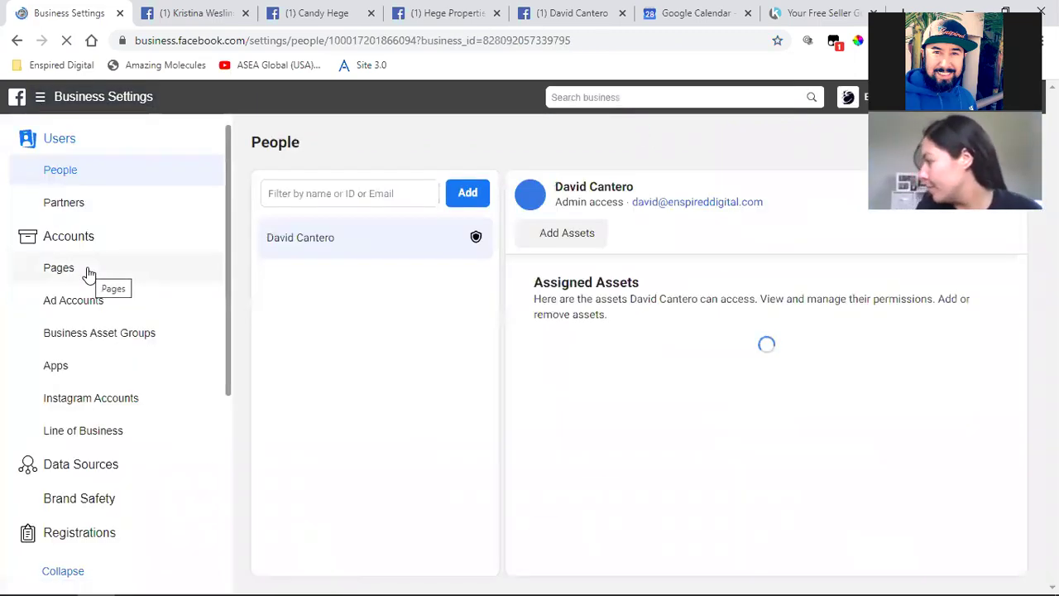
{"action": "left_click", "coordinate": [58, 268]}
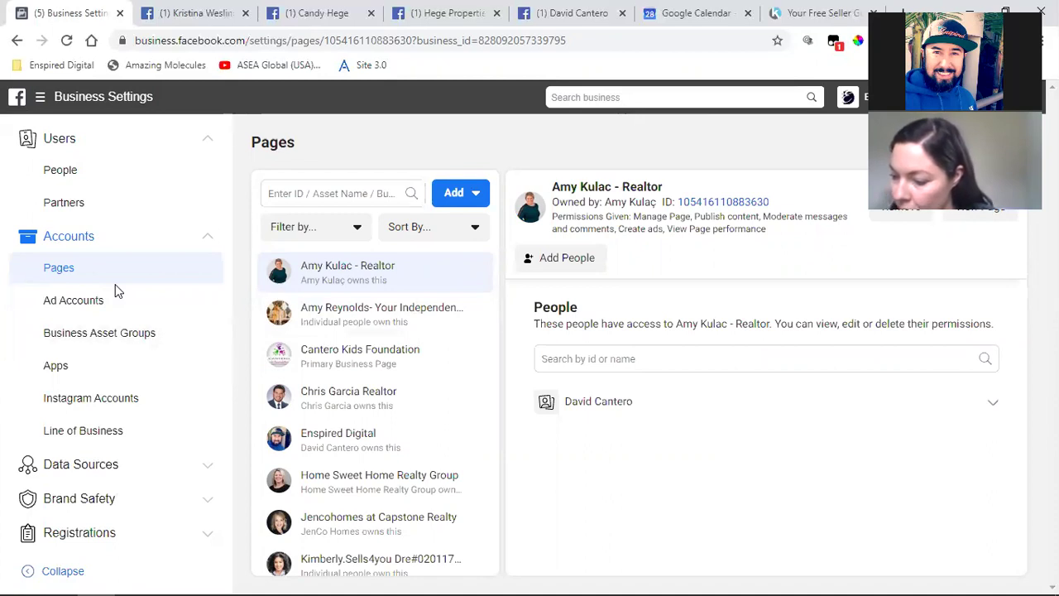
Start a request for access to a Page, supplying the URL copied from the client's Facebook business page.
{"action": "left_click", "coordinate": [455, 199]}
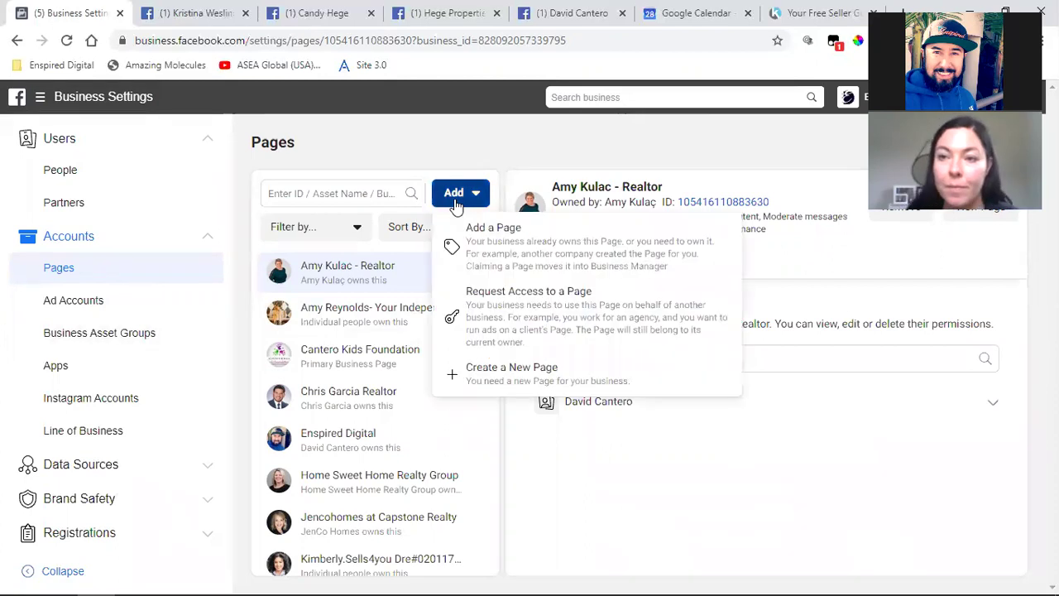
{"action": "left_click", "coordinate": [590, 314]}
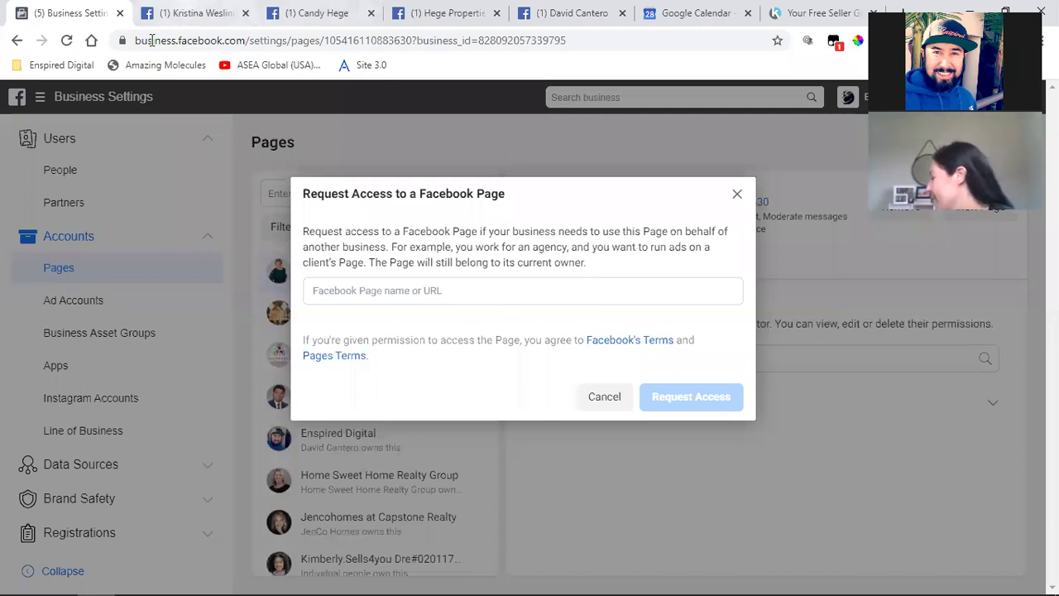
{"action": "left_click", "coordinate": [190, 13]}
{"action": "left_click", "coordinate": [207, 43]}
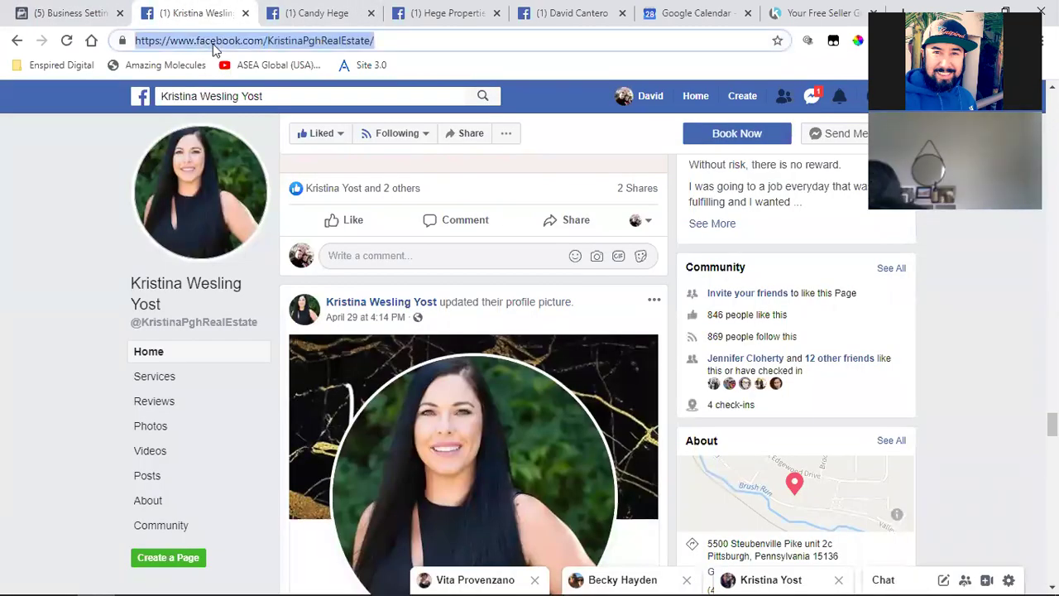
{"action": "right_click", "coordinate": [213, 45]}
{"action": "left_click", "coordinate": [249, 131]}
{"action": "left_click", "coordinate": [70, 13]}
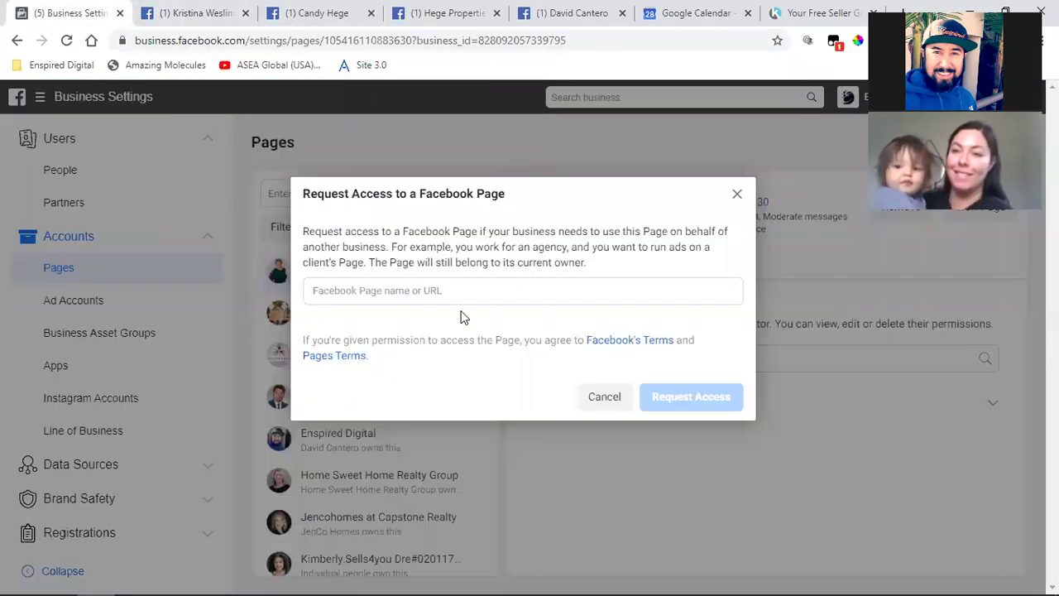
{"action": "left_click", "coordinate": [454, 291]}
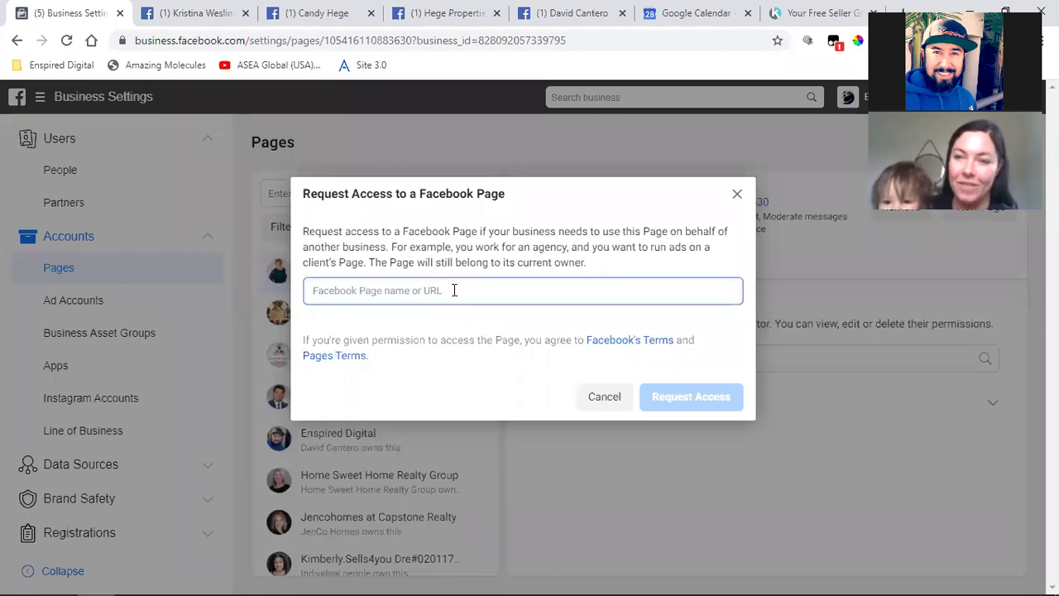
{"action": "type", "text": "https://www.facebook.com/KristinaFigRealEstate/"}
{"action": "left_click", "coordinate": [422, 335]}
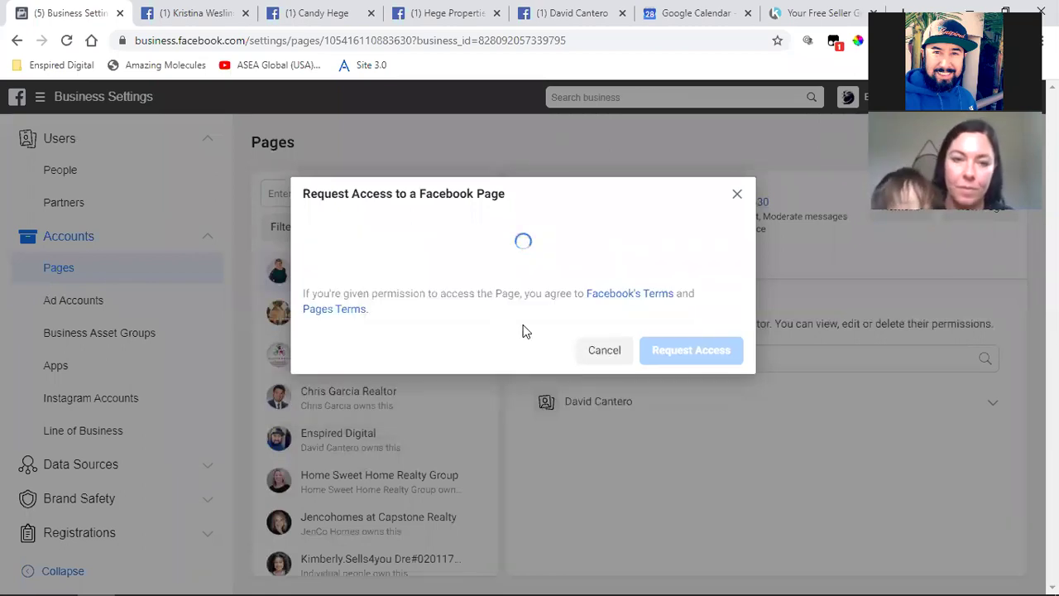
Turn on the Manage Page admin permission in the access request for the client's page.
{"action": "scroll", "coordinate": [532, 326], "scroll_direction": "down", "scroll_amount": 5}
{"action": "left_click", "coordinate": [728, 373]}
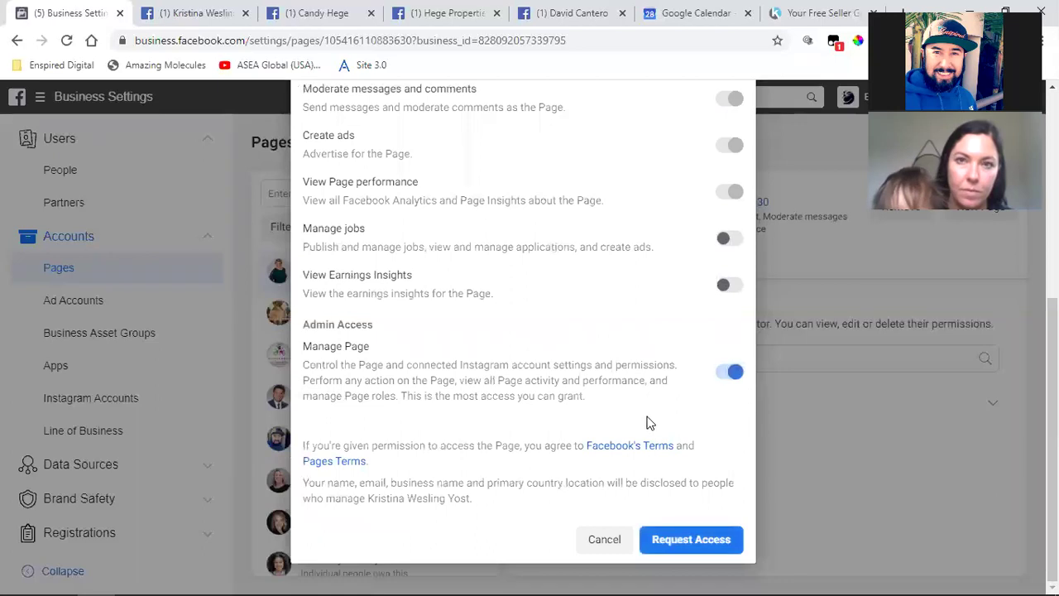
{"action": "left_click", "coordinate": [662, 534]}
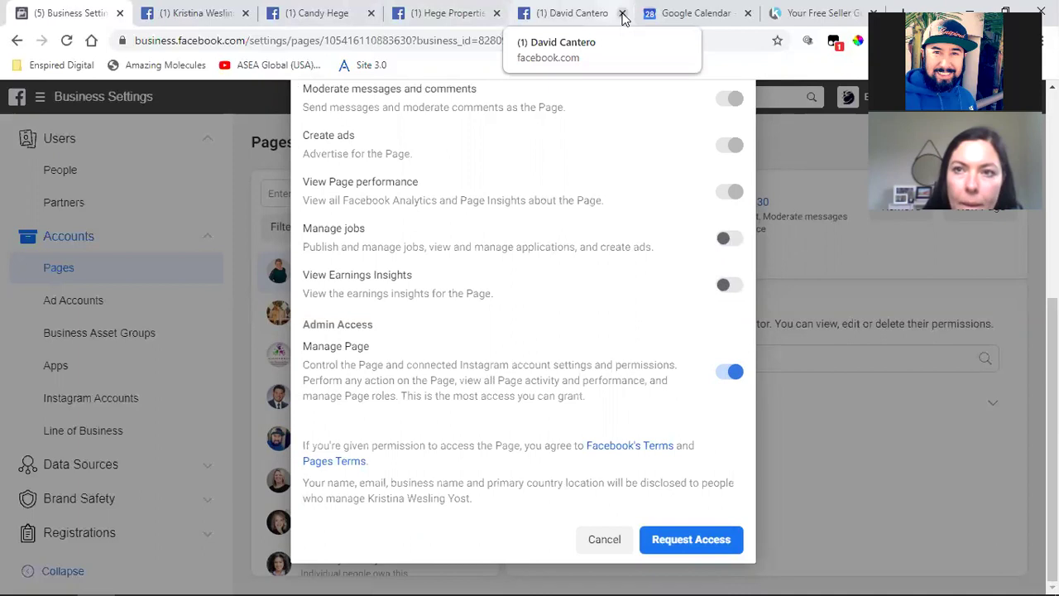
Close the free seller guide landing page and return to the pending access request in Business Settings.
{"action": "left_click", "coordinate": [837, 18]}
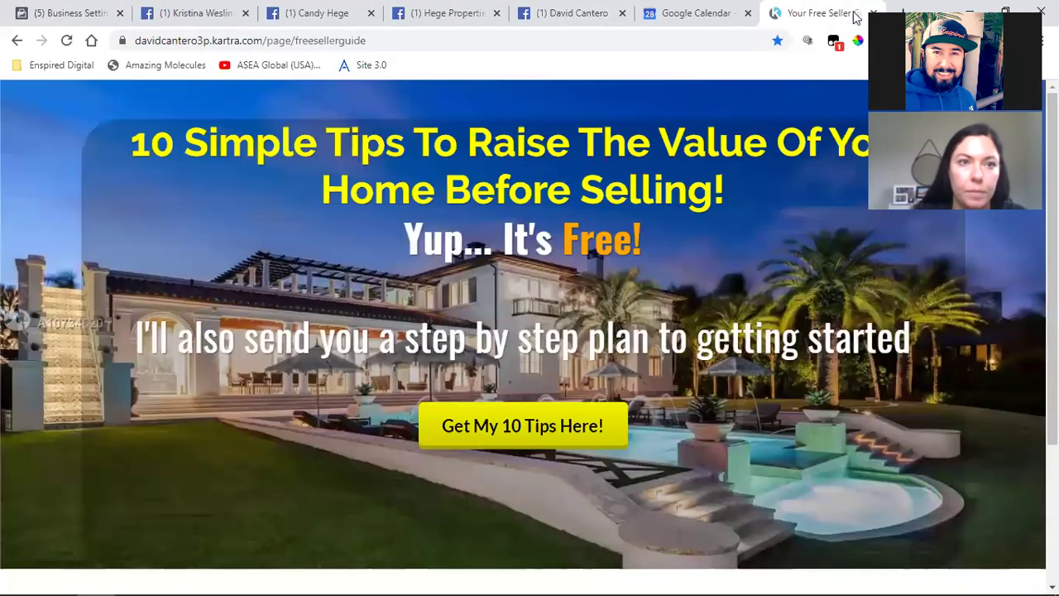
{"action": "left_click", "coordinate": [873, 13]}
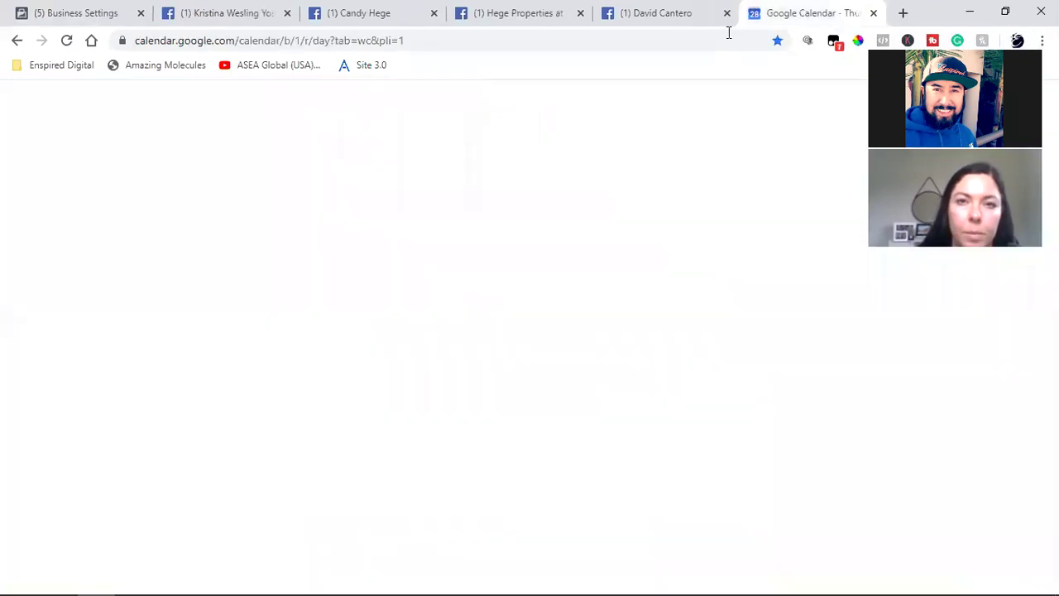
{"action": "left_click", "coordinate": [143, 6]}
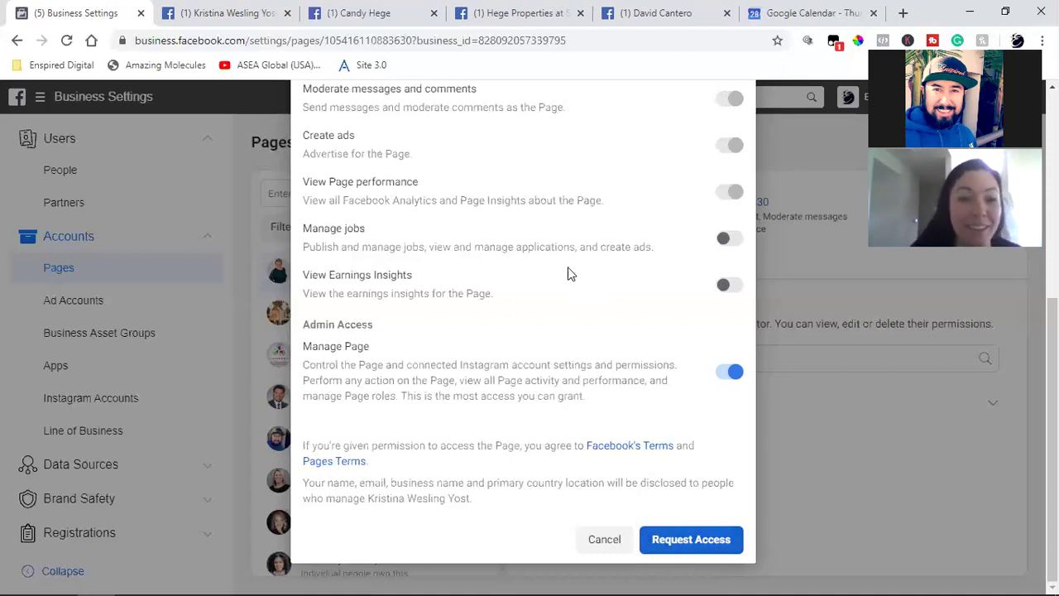
Submit the access request for the client's page and dismiss the confirmation.
{"action": "left_click", "coordinate": [664, 532]}
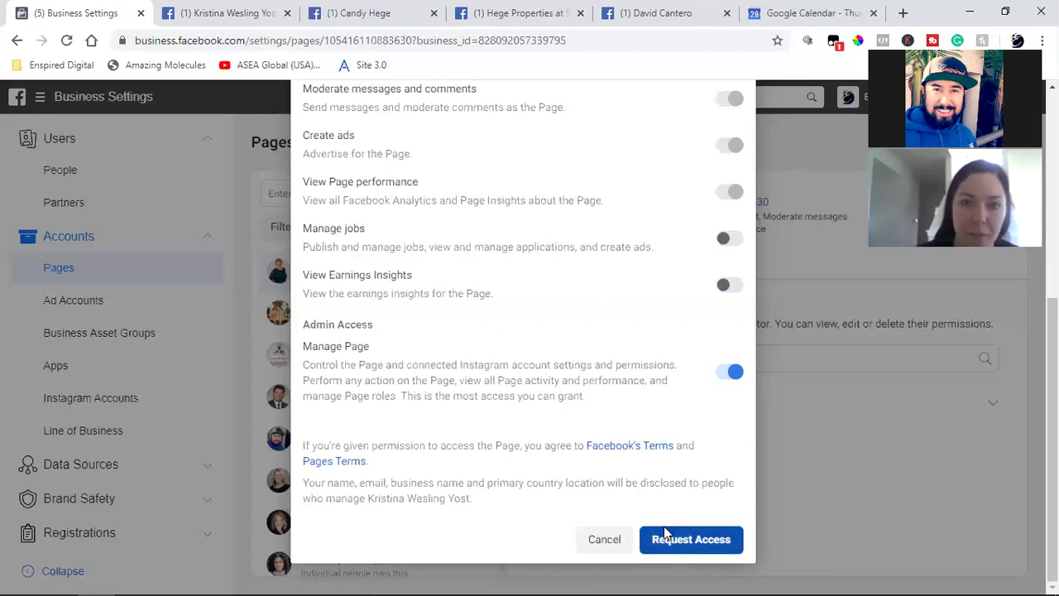
{"action": "left_click", "coordinate": [665, 532]}
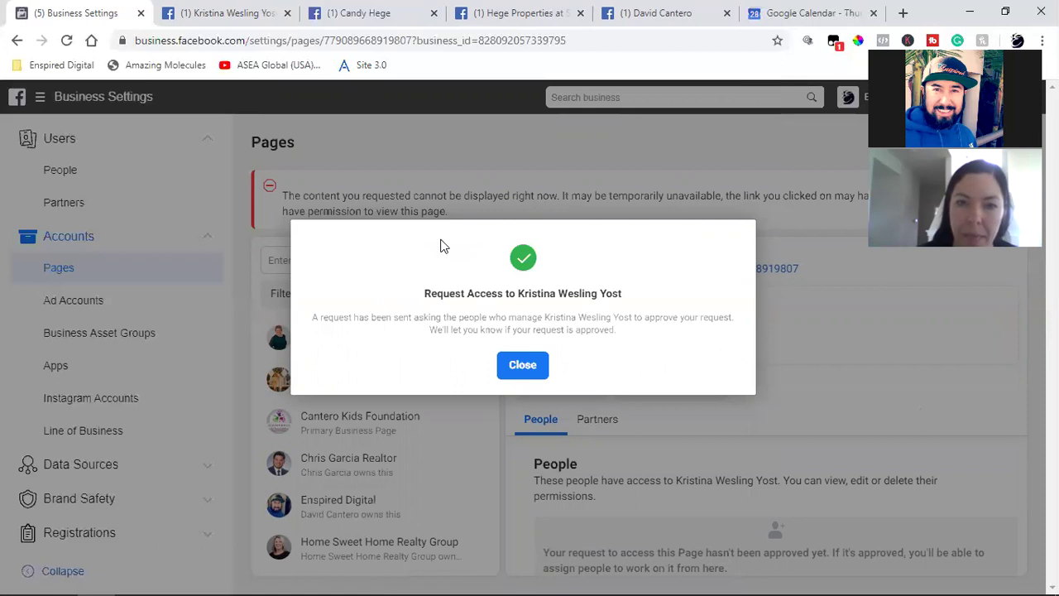
{"action": "left_click", "coordinate": [534, 372]}
Return to the client's Facebook business page and view its cover, appointment availability and page sections.
{"action": "left_click", "coordinate": [256, 9]}
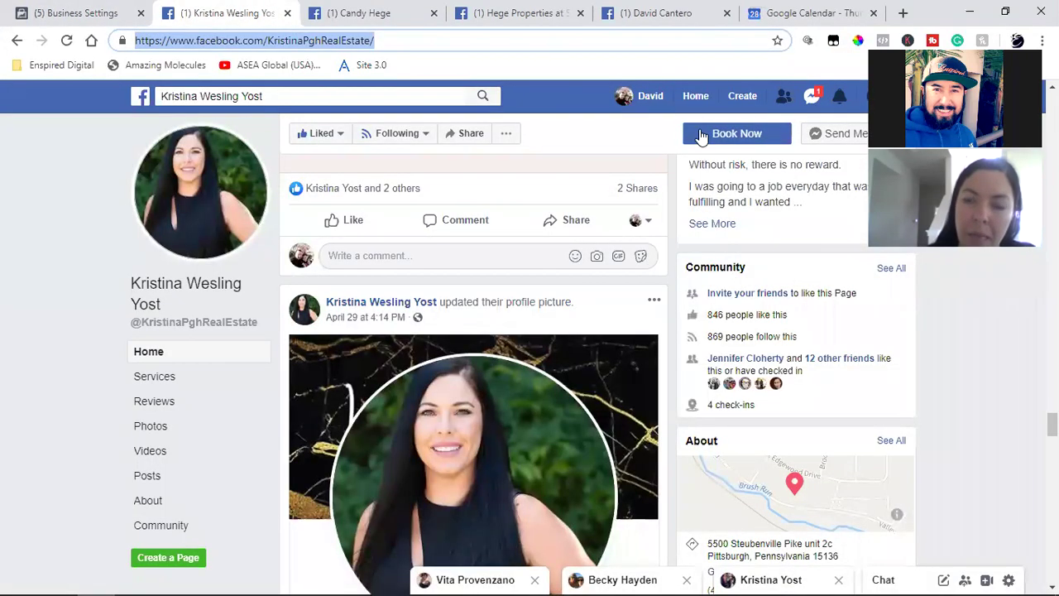
{"action": "scroll", "coordinate": [631, 334], "scroll_direction": "up", "scroll_amount": 3}
{"action": "scroll", "coordinate": [630, 334], "scroll_direction": "up", "scroll_amount": 15}
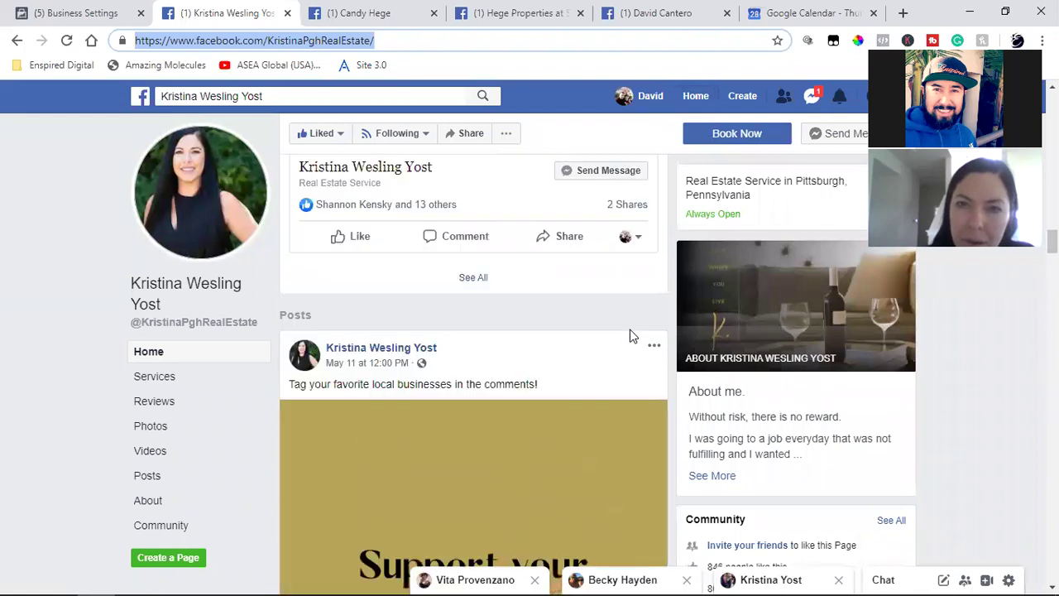
{"action": "scroll", "coordinate": [629, 335], "scroll_direction": "up", "scroll_amount": 15}
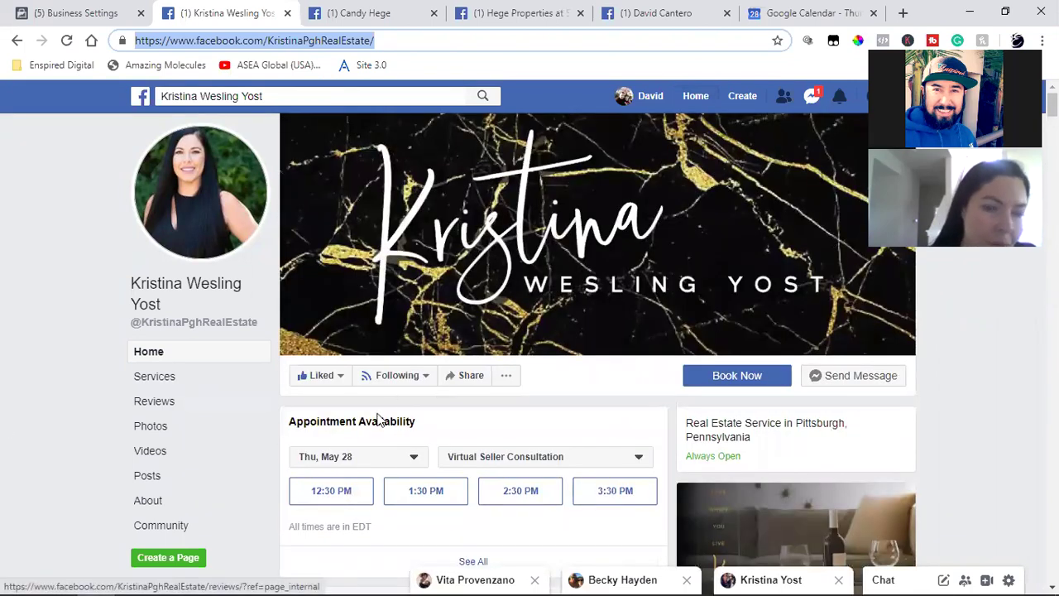
{"action": "left_click", "coordinate": [974, 404]}
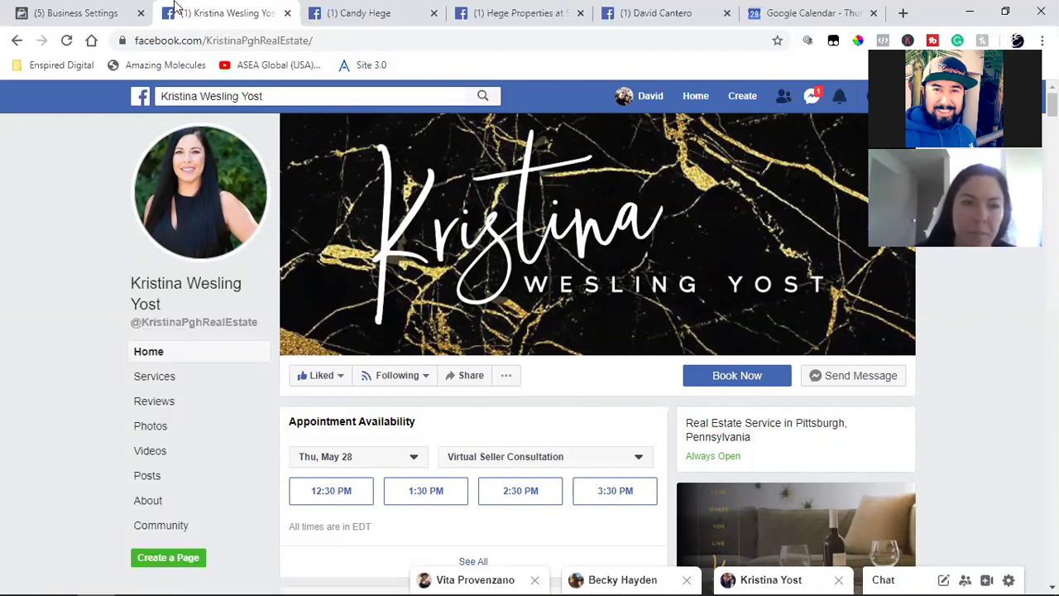
Reload Business Settings and assign the listed admin to the client's page with Manage Page access.
{"action": "left_click", "coordinate": [108, 12]}
{"action": "left_click", "coordinate": [12, 41]}
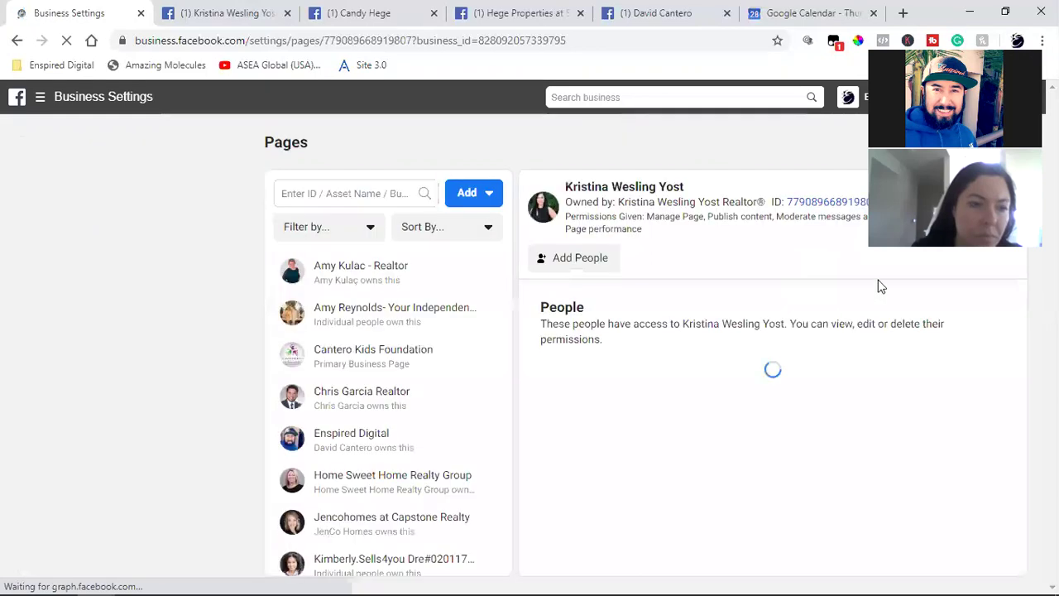
{"action": "left_click", "coordinate": [588, 278]}
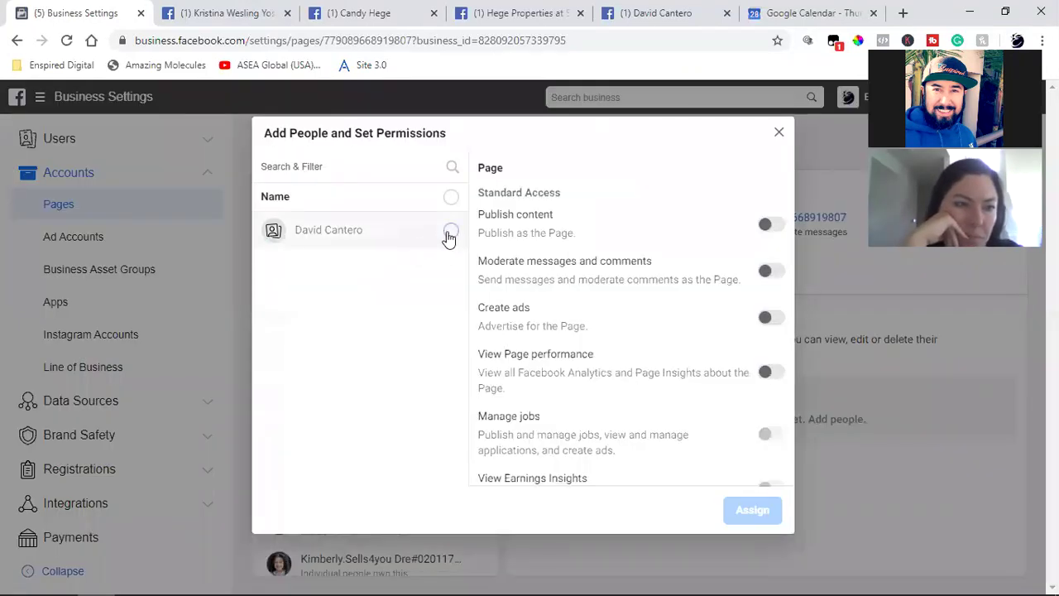
{"action": "left_click", "coordinate": [451, 231]}
{"action": "scroll", "coordinate": [734, 408], "scroll_direction": "down", "scroll_amount": 2}
{"action": "left_click", "coordinate": [766, 424]}
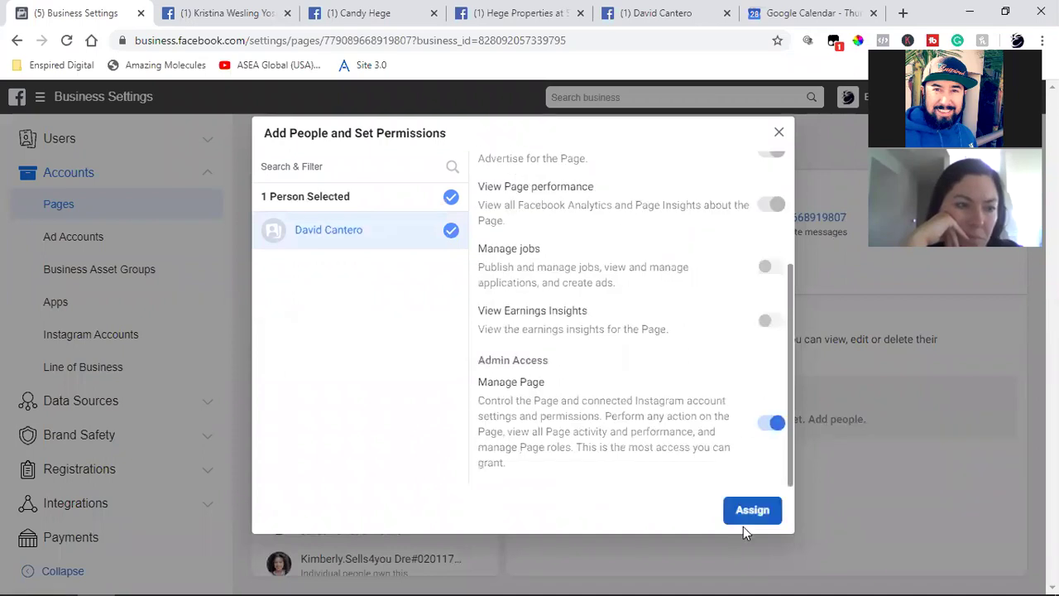
{"action": "left_click", "coordinate": [748, 510]}
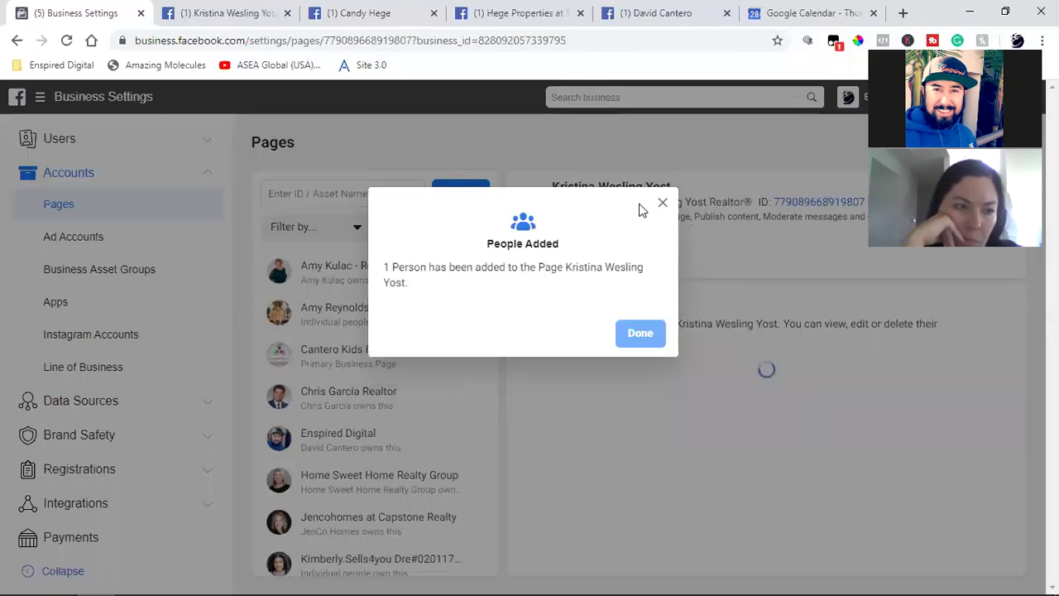
{"action": "left_click", "coordinate": [629, 333]}
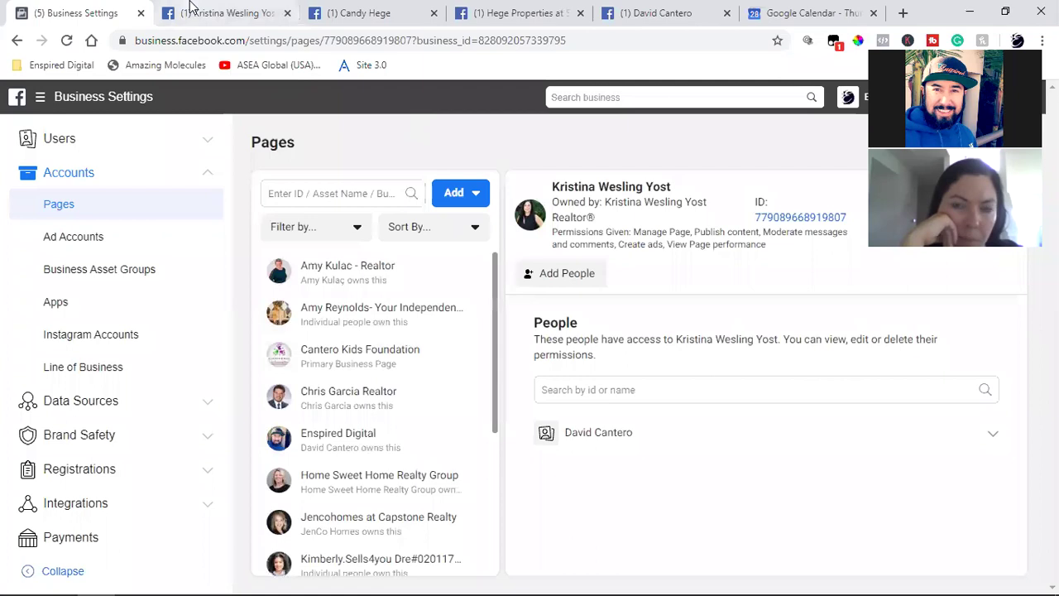
Open the Enspired Digital business page from the intro of the account owner's Facebook profile.
{"action": "left_click", "coordinate": [219, 13]}
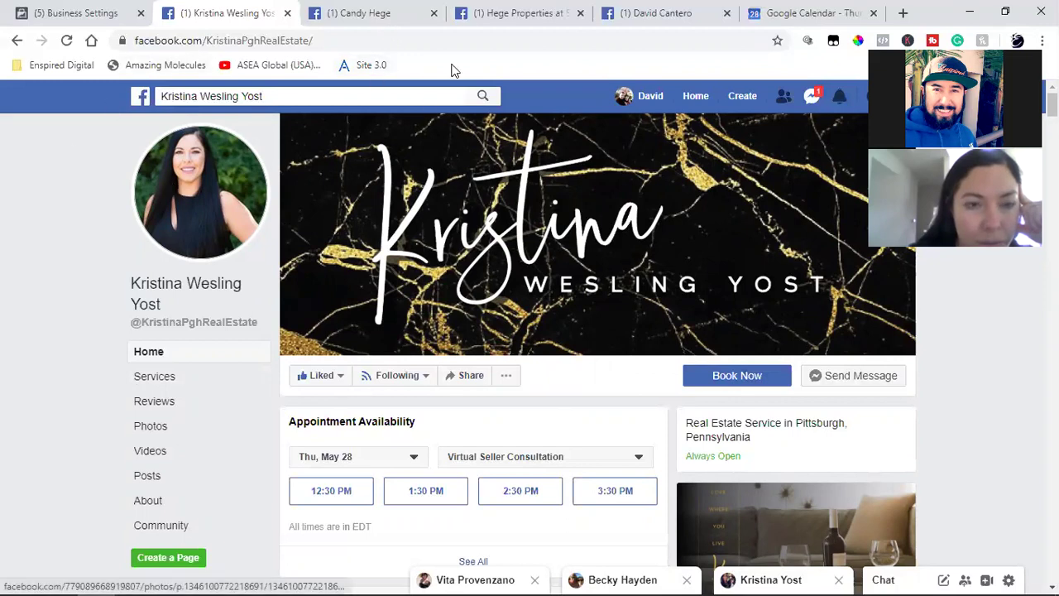
{"action": "left_click", "coordinate": [678, 11]}
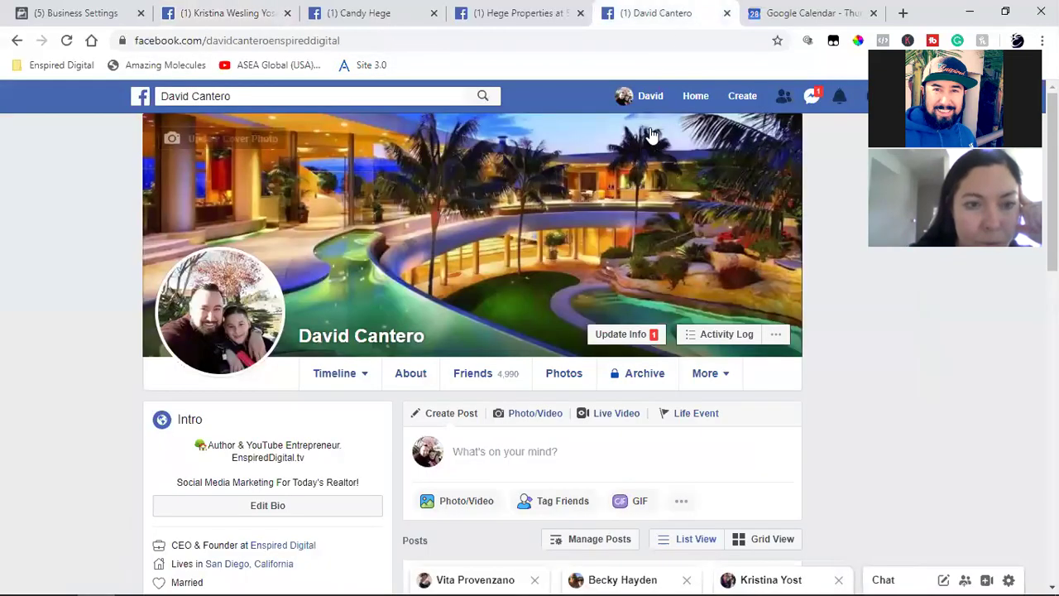
{"action": "left_click", "coordinate": [269, 551]}
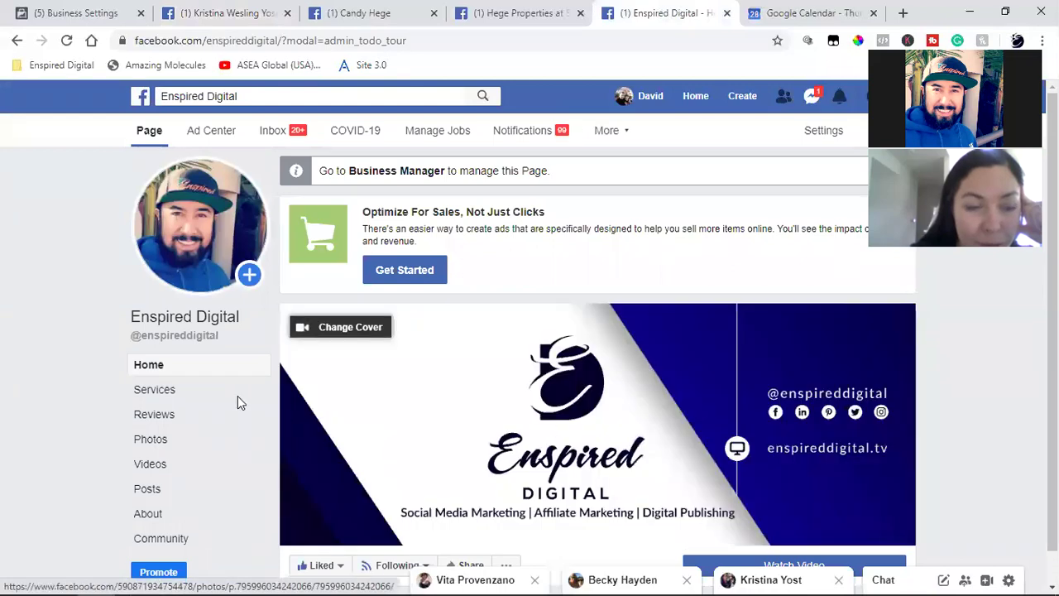
Open the Enspired Digital page's reviews and examine its overall rating, number of reviewers and recommendations.
{"action": "left_click", "coordinate": [172, 415]}
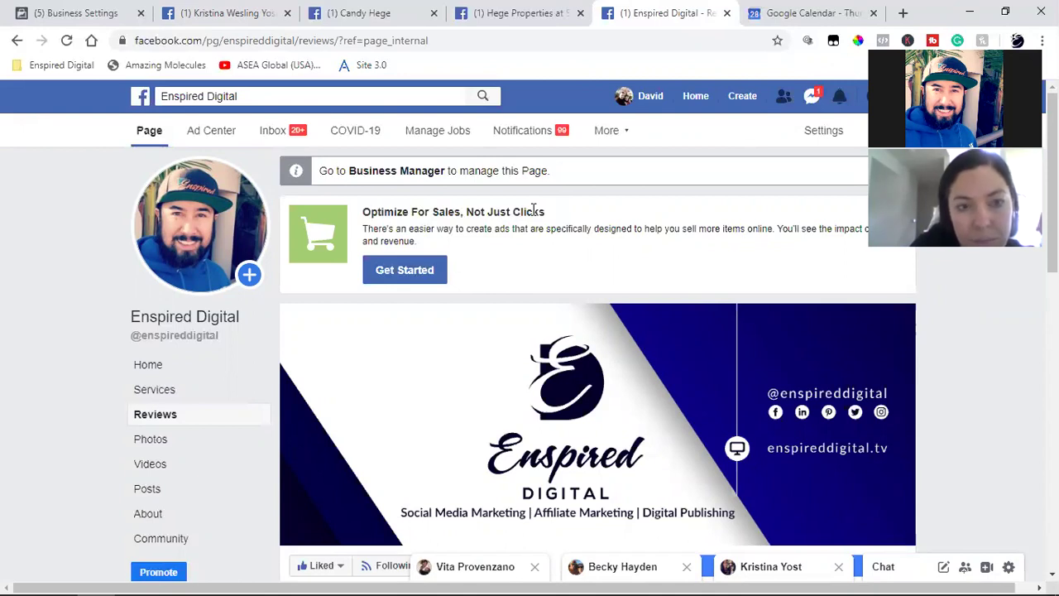
{"action": "scroll", "coordinate": [538, 208], "scroll_direction": "down", "scroll_amount": 4}
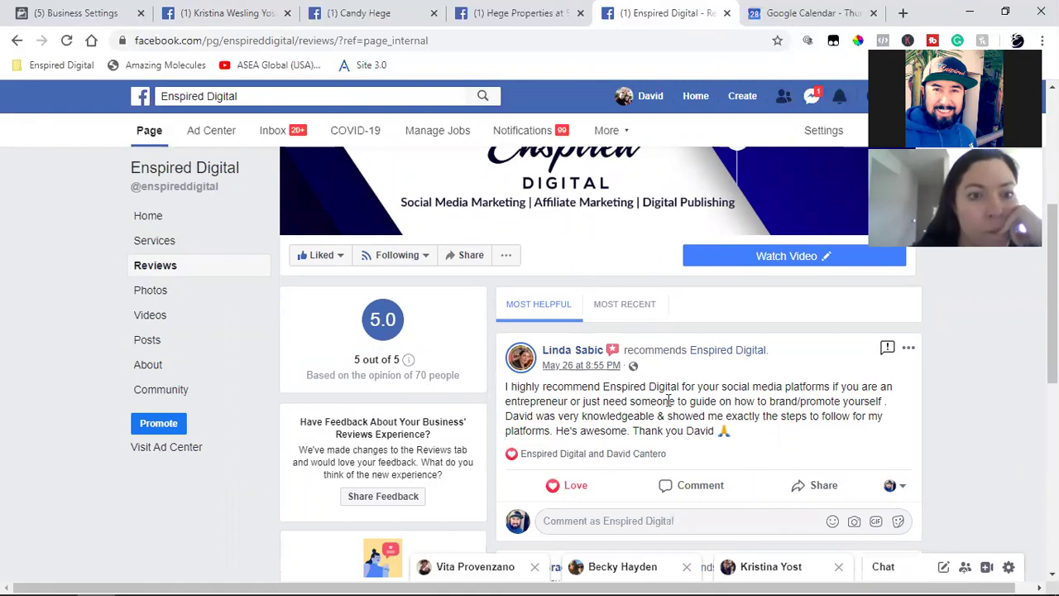
{"action": "double_click", "coordinate": [422, 375]}
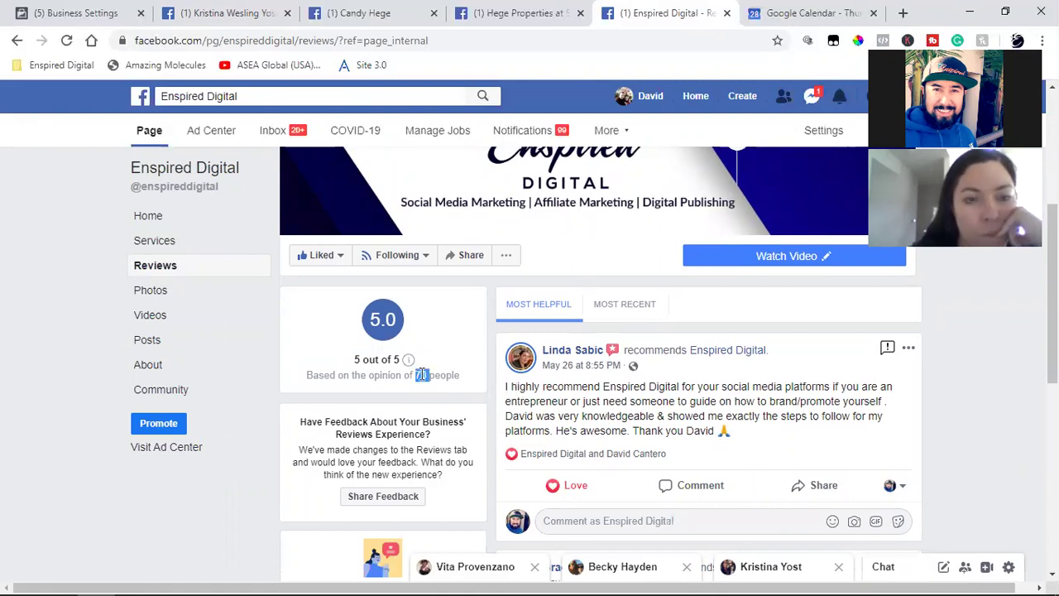
{"action": "left_click", "coordinate": [430, 374]}
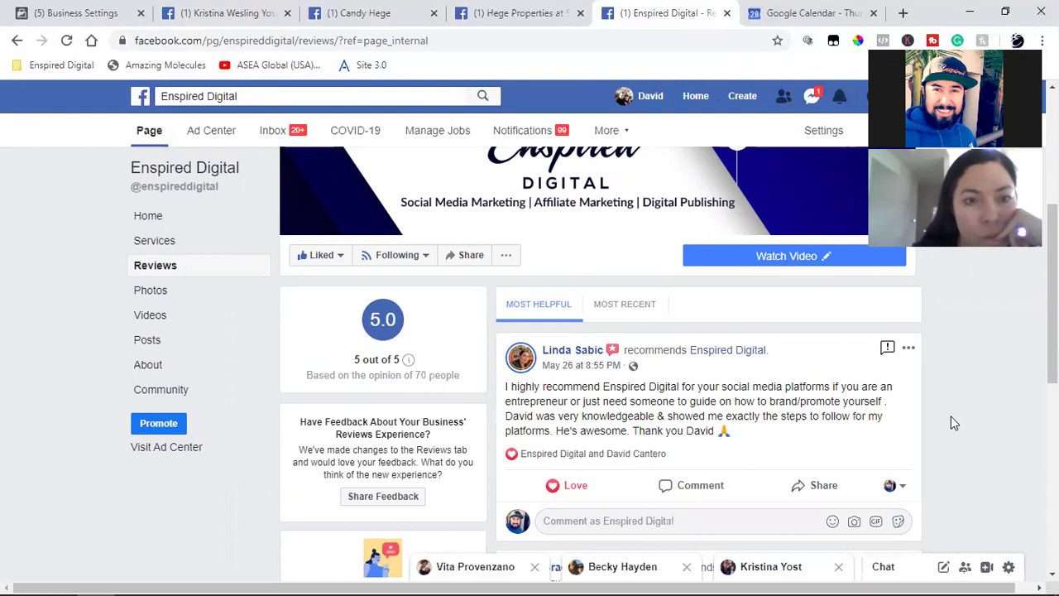
{"action": "scroll", "coordinate": [958, 423], "scroll_direction": "down", "scroll_amount": 1}
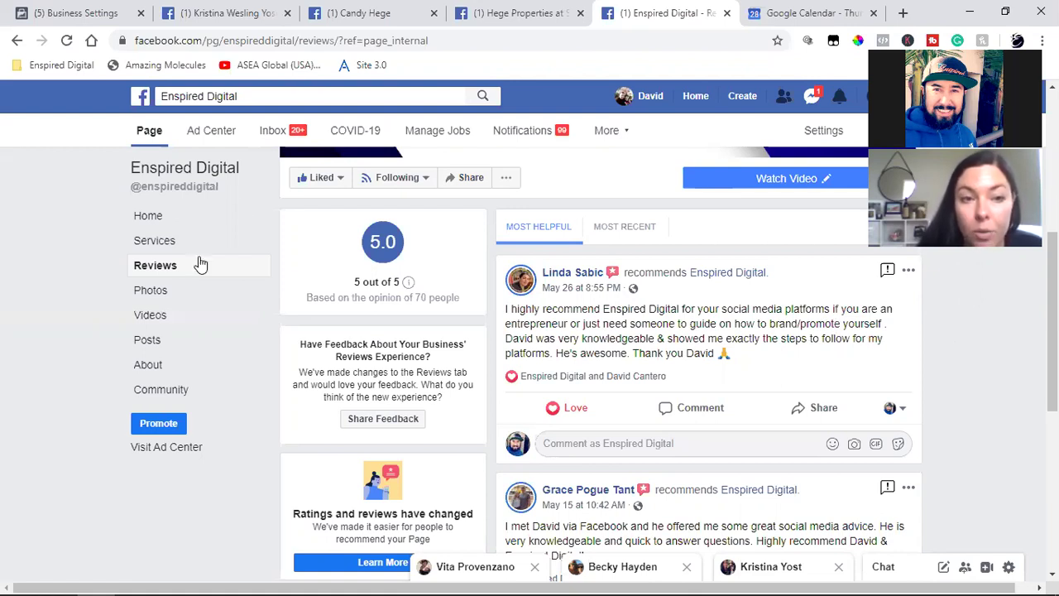
Close the Enspired Digital reviews, the example agent's profile and the Hege Properties page, and return to the client's page to view its sections.
{"action": "left_click", "coordinate": [728, 13]}
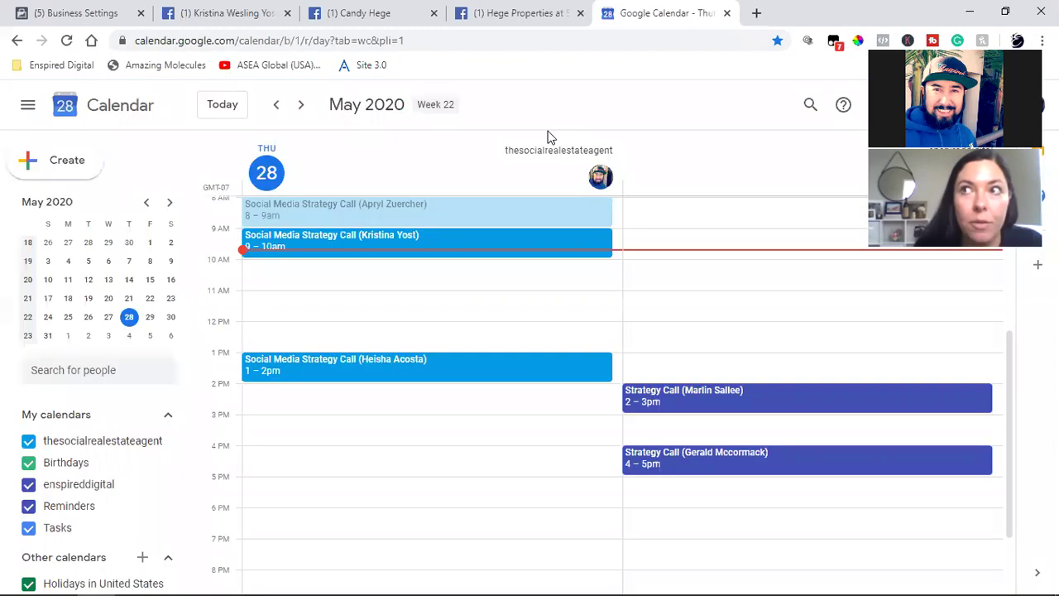
{"action": "left_click", "coordinate": [454, 6]}
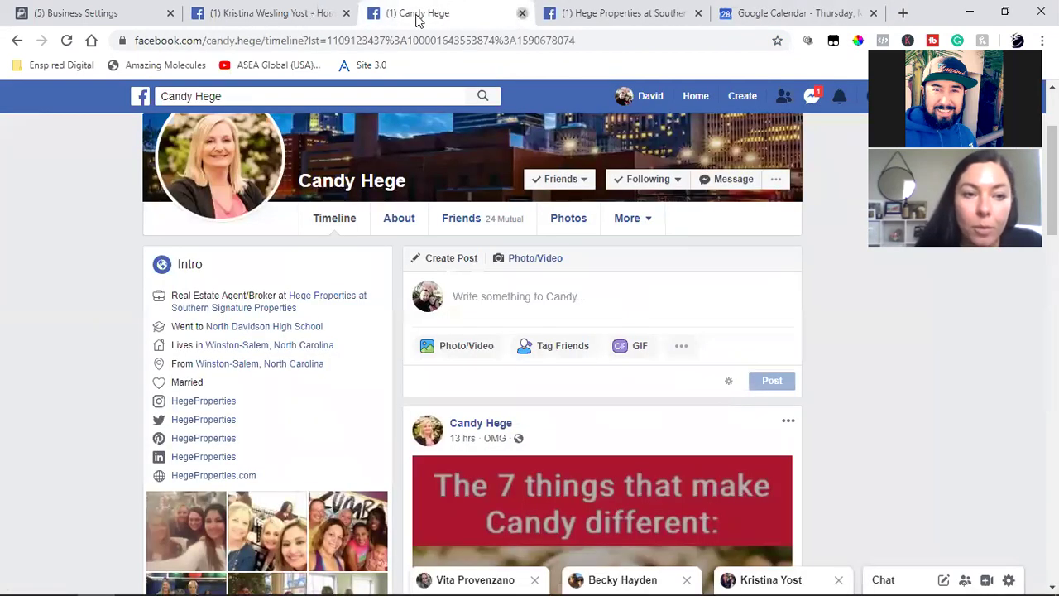
{"action": "key", "text": "ctrl+w"}
{"action": "left_click", "coordinate": [308, 16]}
{"action": "left_click", "coordinate": [522, 13]}
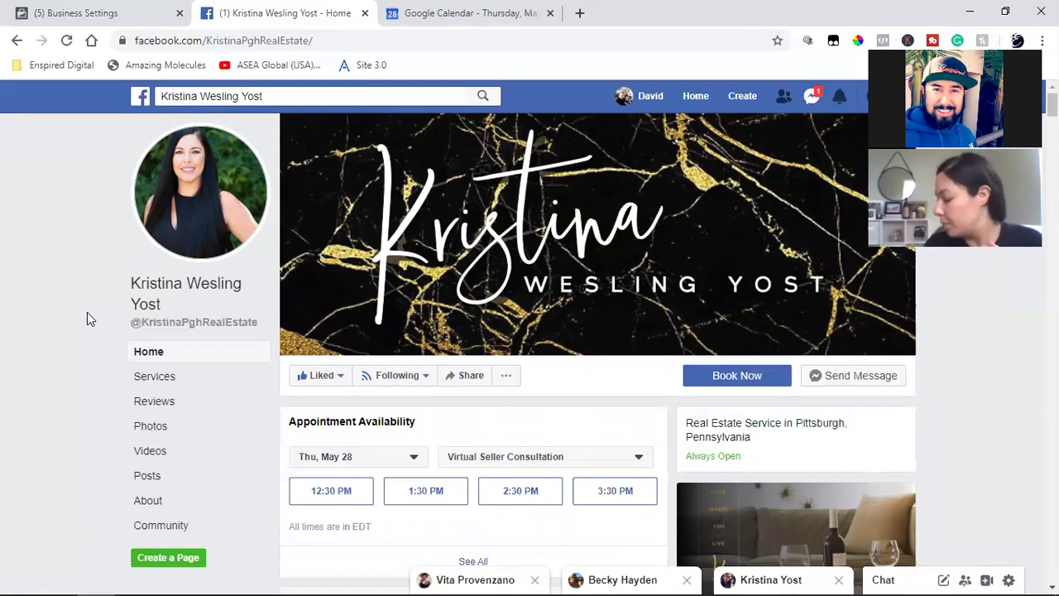
{"action": "scroll", "coordinate": [232, 339], "scroll_direction": "down", "scroll_amount": 2}
{"action": "scroll", "coordinate": [395, 343], "scroll_direction": "down", "scroll_amount": 7}
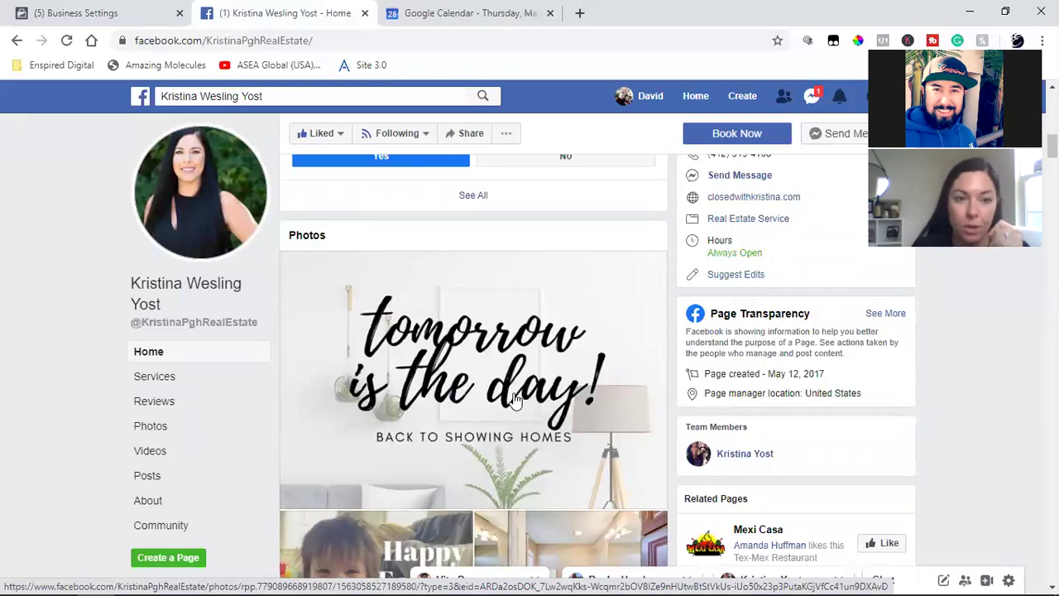
Open the bookmarked Social Media Strategy Call booking page in a new tab and examine the open slots for the week of May 25, 2020.
{"action": "left_click", "coordinate": [578, 13]}
{"action": "left_click", "coordinate": [37, 71]}
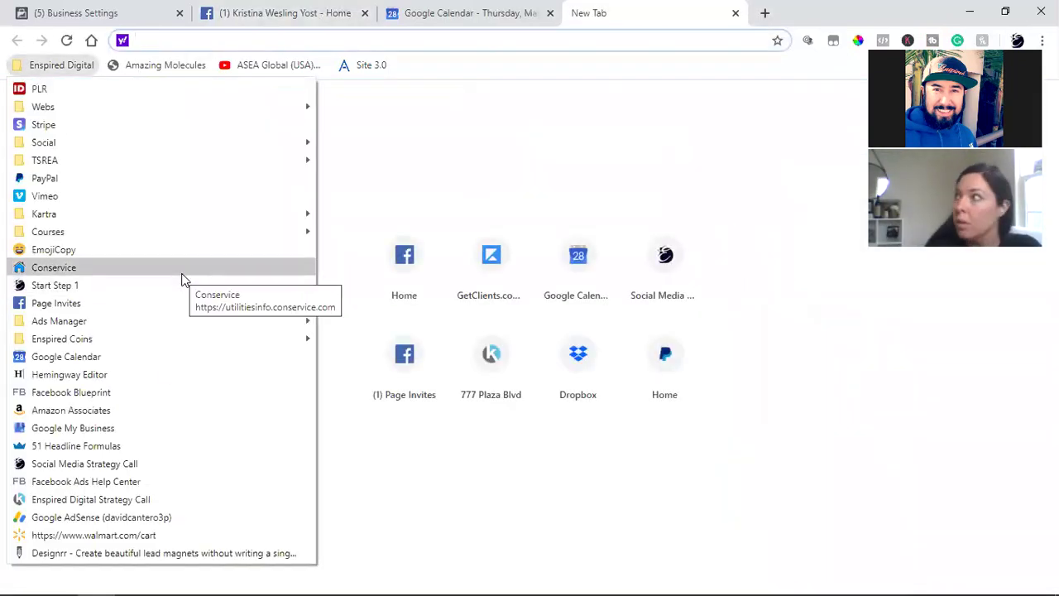
{"action": "mouse_move", "coordinate": [190, 237]}
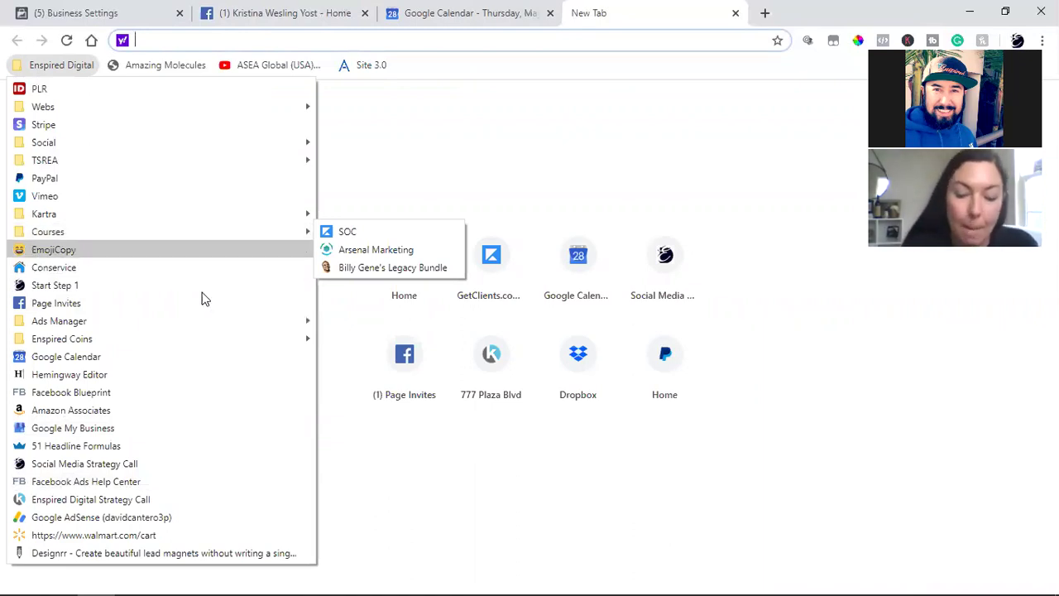
{"action": "left_click", "coordinate": [167, 468]}
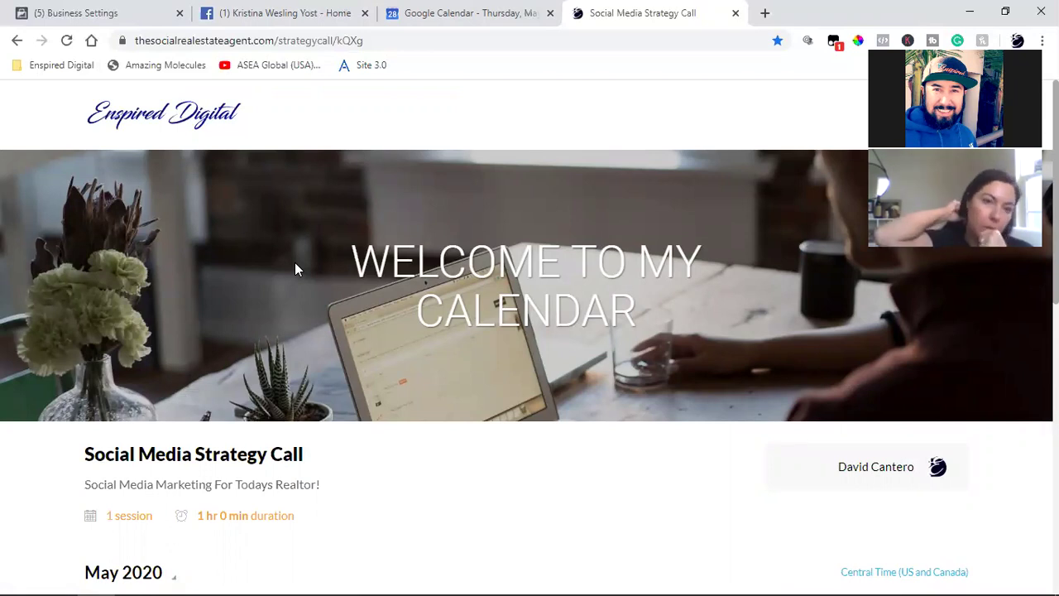
{"action": "scroll", "coordinate": [294, 262], "scroll_direction": "down", "scroll_amount": 7}
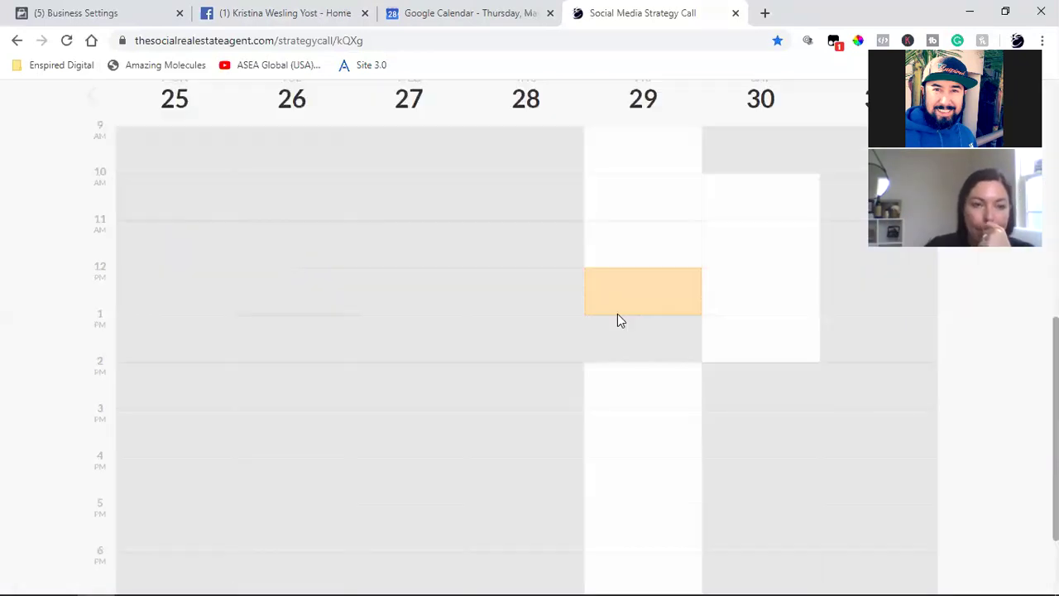
{"action": "scroll", "coordinate": [620, 317], "scroll_direction": "up", "scroll_amount": 2}
{"action": "scroll", "coordinate": [711, 407], "scroll_direction": "up", "scroll_amount": 1}
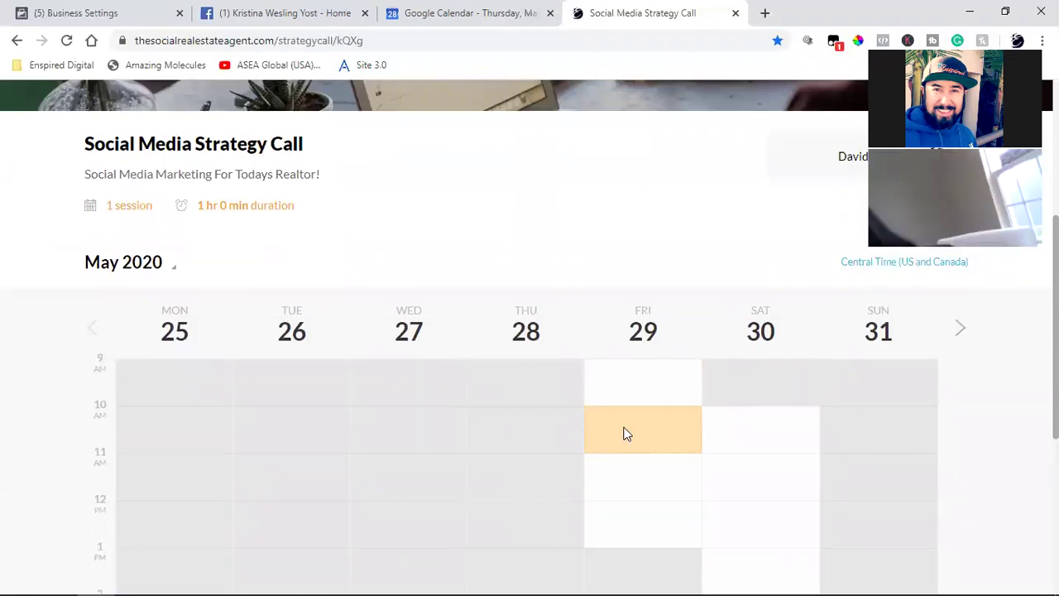
{"action": "left_click", "coordinate": [745, 451]}
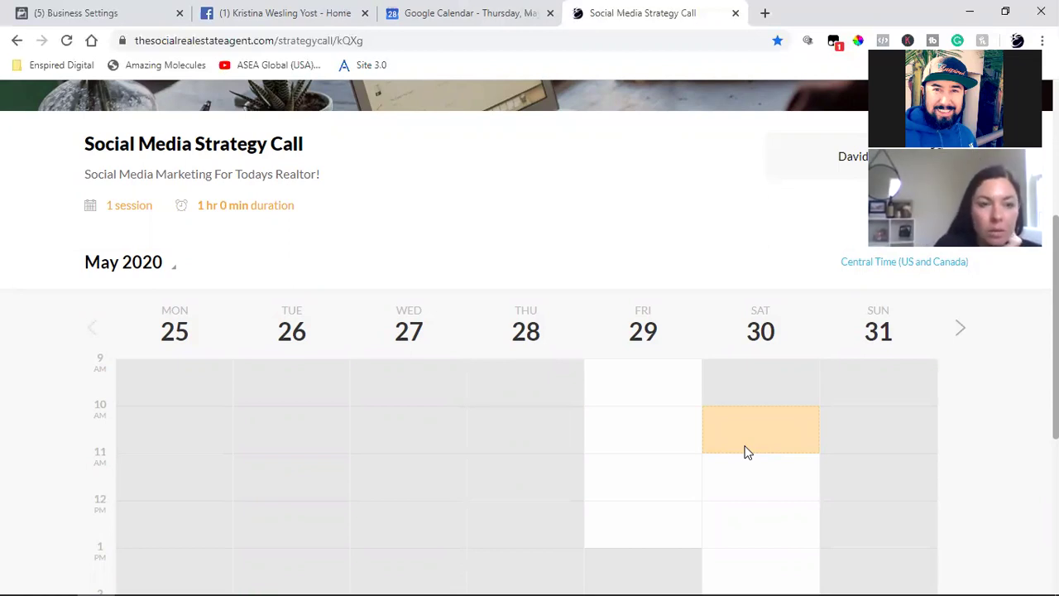
{"action": "scroll", "coordinate": [745, 452], "scroll_direction": "down", "scroll_amount": 1}
{"action": "scroll", "coordinate": [740, 435], "scroll_direction": "up", "scroll_amount": 1}
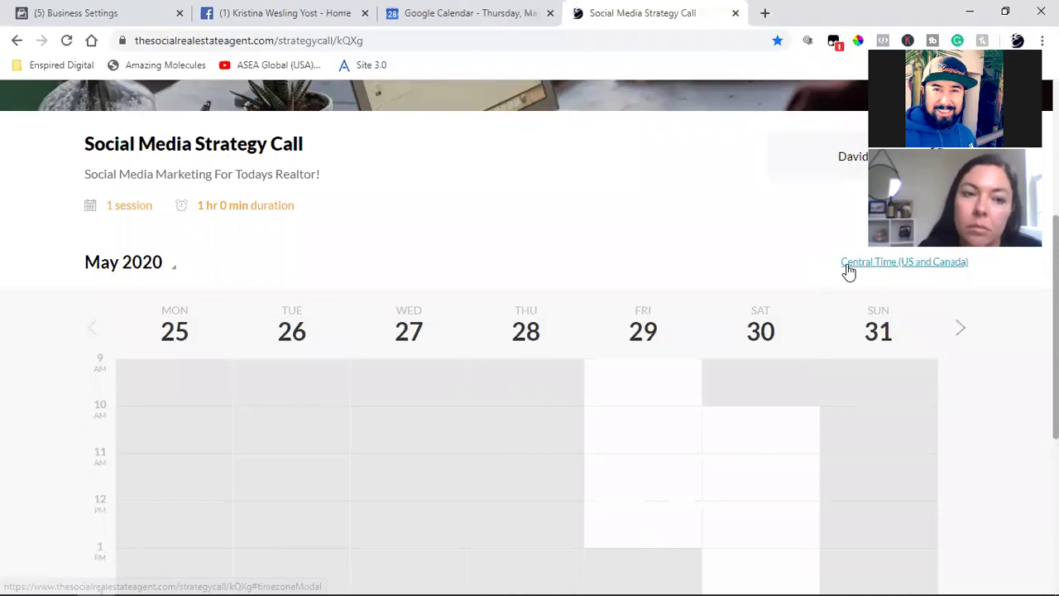
Set the booking calendar's time zone to Eastern Time (US and Canada).
{"action": "left_click", "coordinate": [848, 265]}
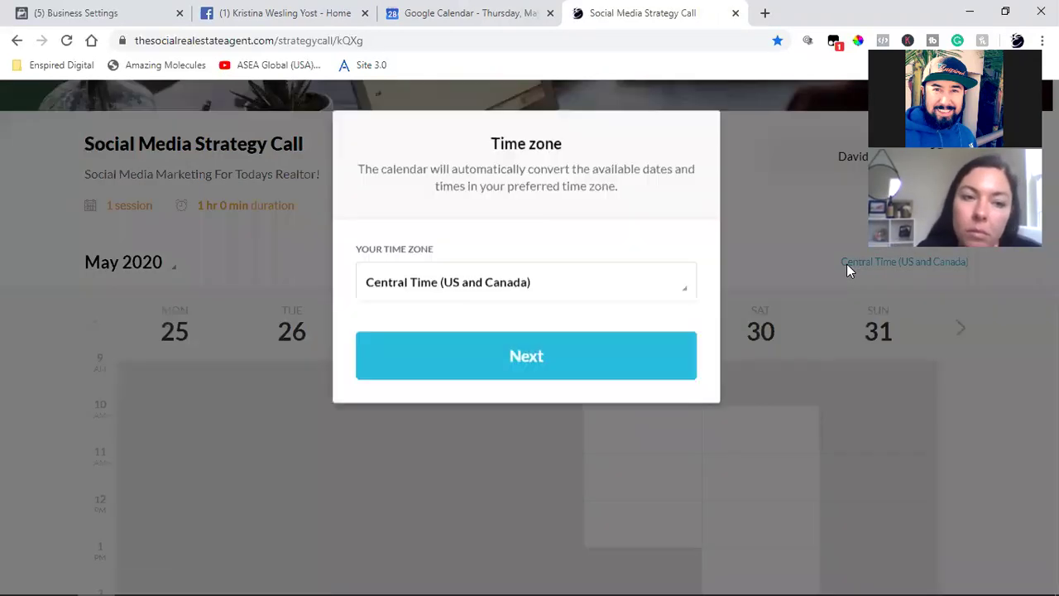
{"action": "left_click", "coordinate": [430, 304]}
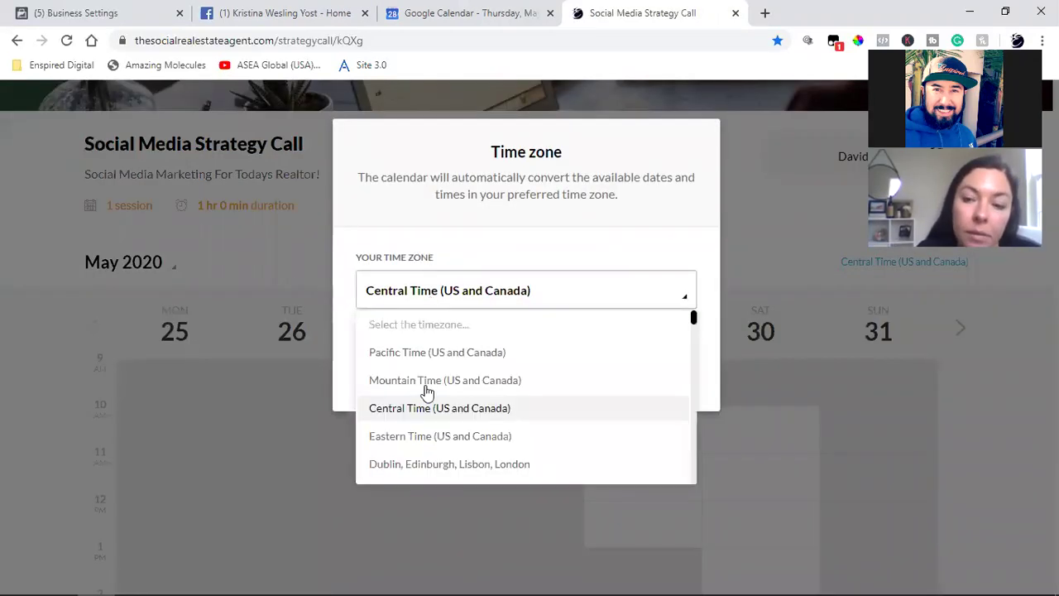
{"action": "left_click", "coordinate": [442, 436]}
{"action": "left_click", "coordinate": [522, 379]}
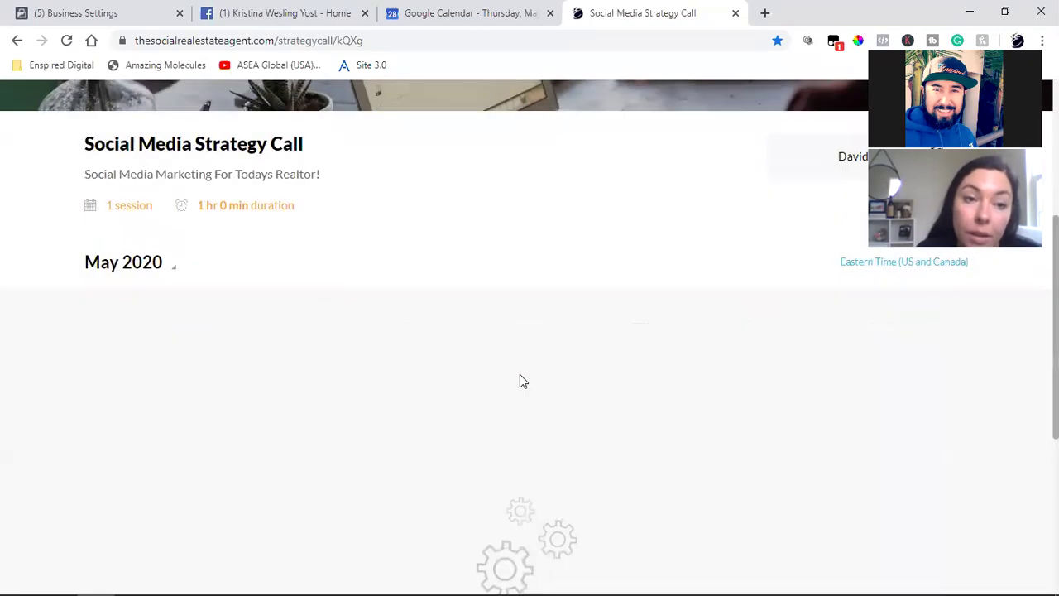
Check the booking calendar's available slots in the current week and in the week of June 1 to 7.
{"action": "scroll", "coordinate": [522, 381], "scroll_direction": "up", "scroll_amount": 1}
{"action": "scroll", "coordinate": [520, 380], "scroll_direction": "down", "scroll_amount": 2}
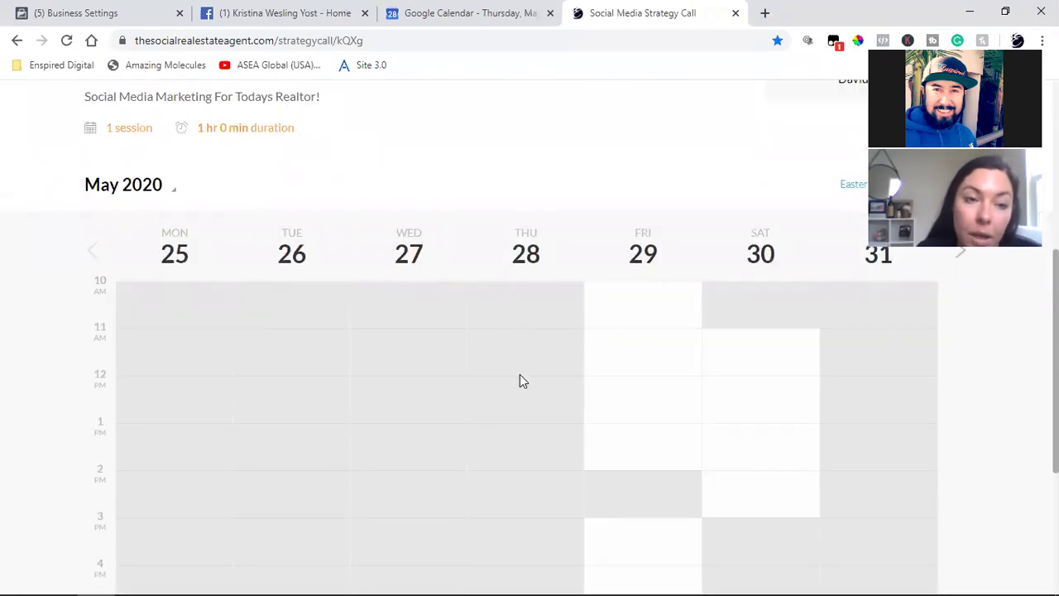
{"action": "scroll", "coordinate": [520, 379], "scroll_direction": "up", "scroll_amount": 1}
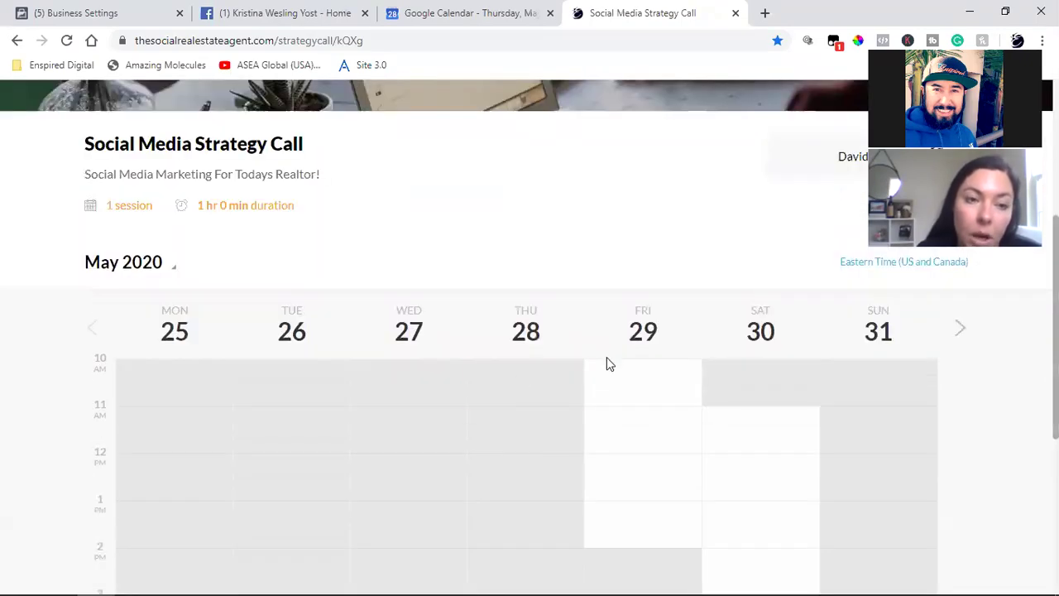
{"action": "left_click", "coordinate": [960, 330]}
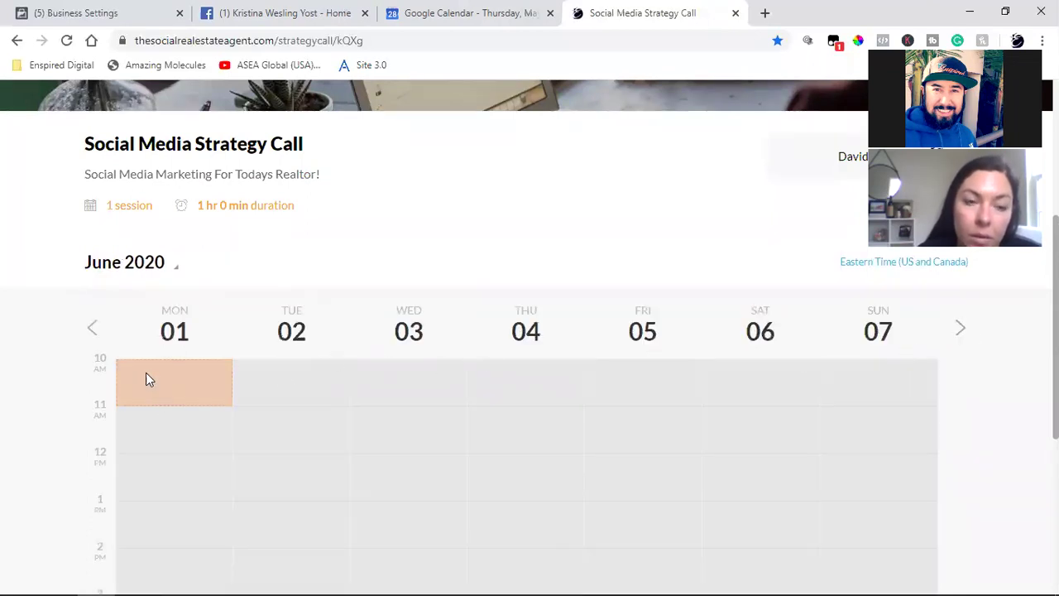
{"action": "scroll", "coordinate": [151, 428], "scroll_direction": "down", "scroll_amount": 1}
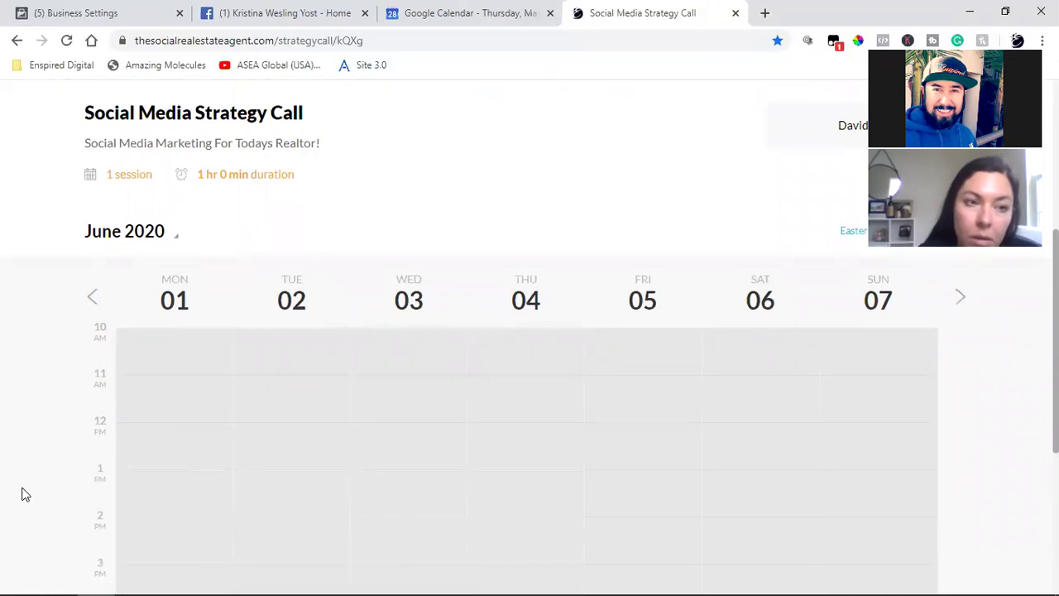
{"action": "scroll", "coordinate": [24, 491], "scroll_direction": "down", "scroll_amount": 1}
{"action": "mouse_move", "coordinate": [83, 579]}
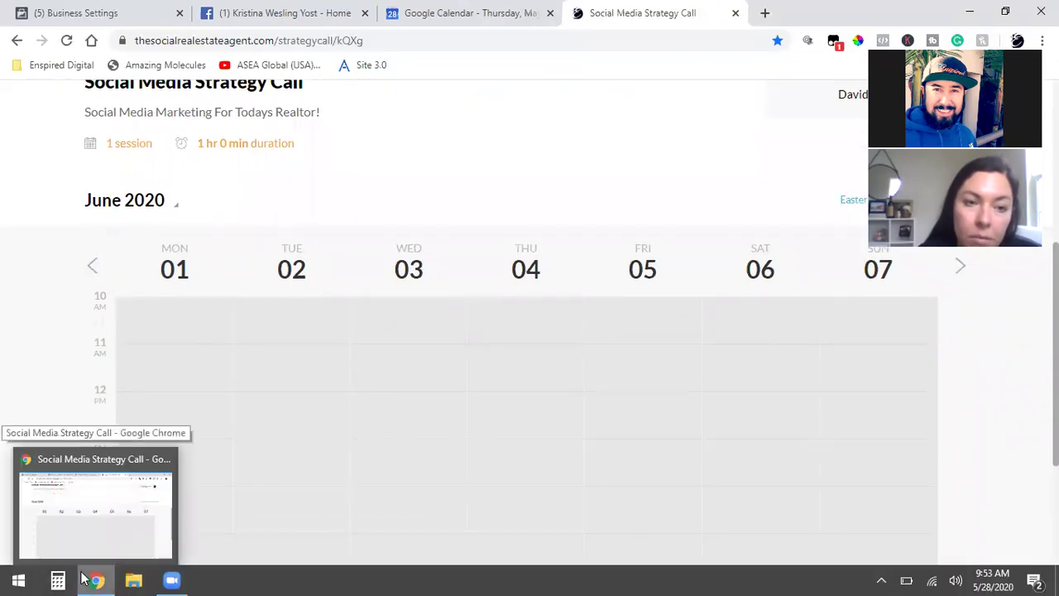
{"action": "scroll", "coordinate": [385, 305], "scroll_direction": "up", "scroll_amount": 1}
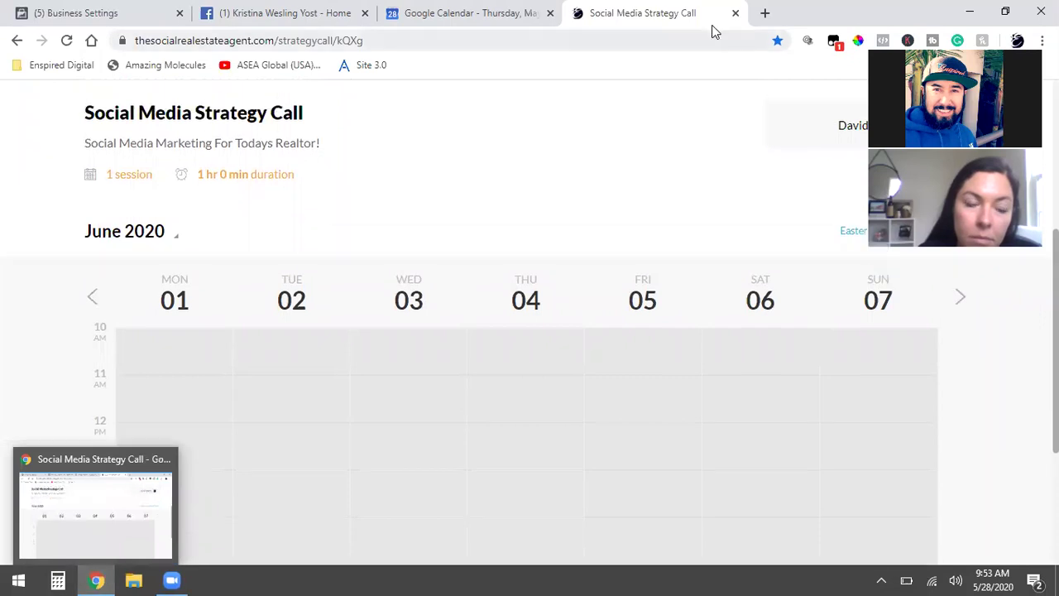
Open Kartra from the bookmarks in a new tab and log in with the saved account credentials.
{"action": "left_click", "coordinate": [765, 12]}
{"action": "left_click", "coordinate": [62, 64]}
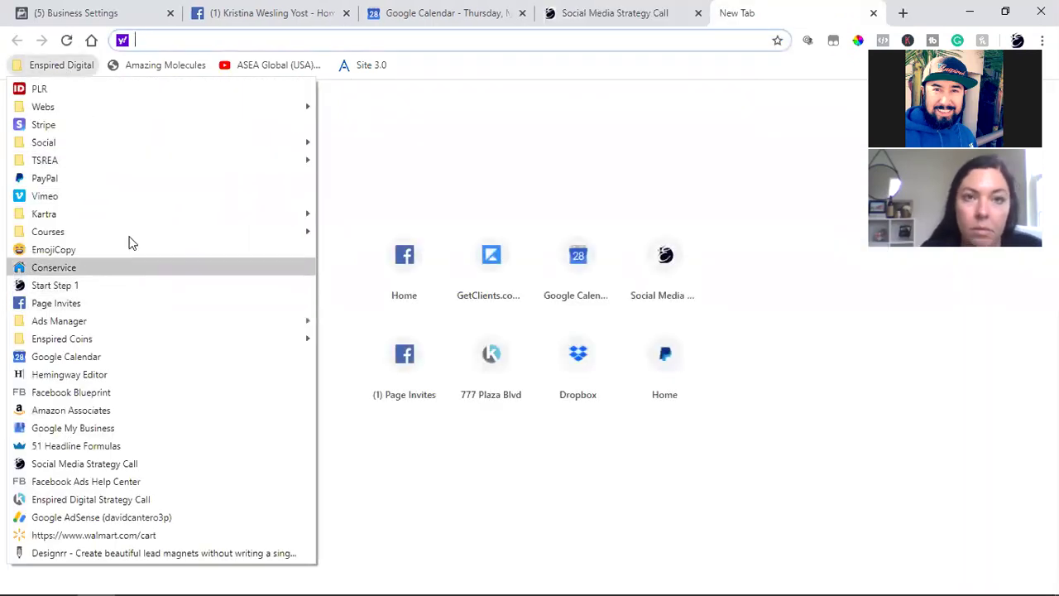
{"action": "mouse_move", "coordinate": [154, 214]}
{"action": "left_click", "coordinate": [359, 209]}
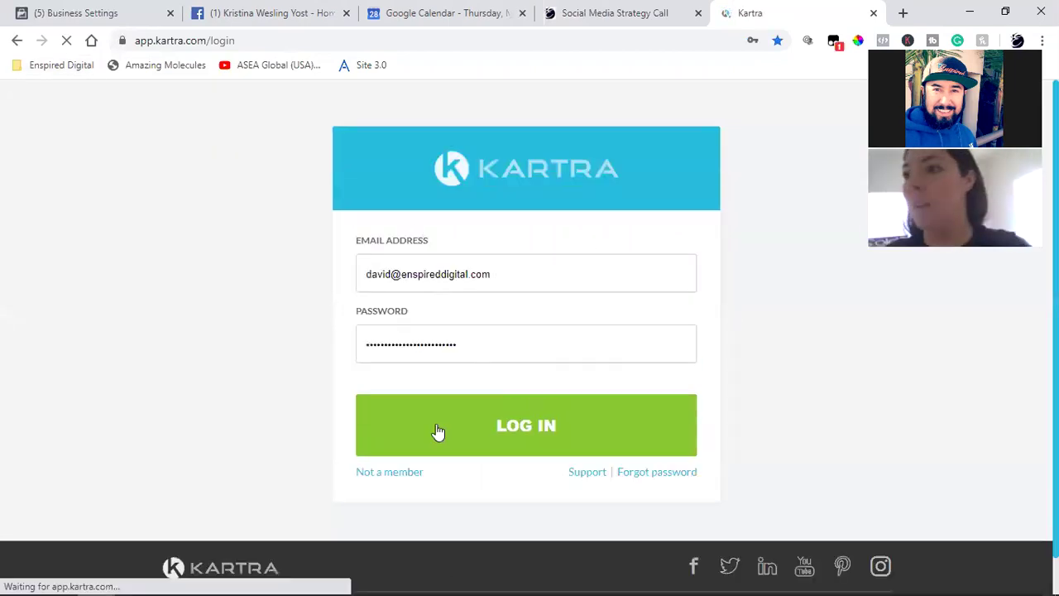
{"action": "left_click", "coordinate": [439, 431]}
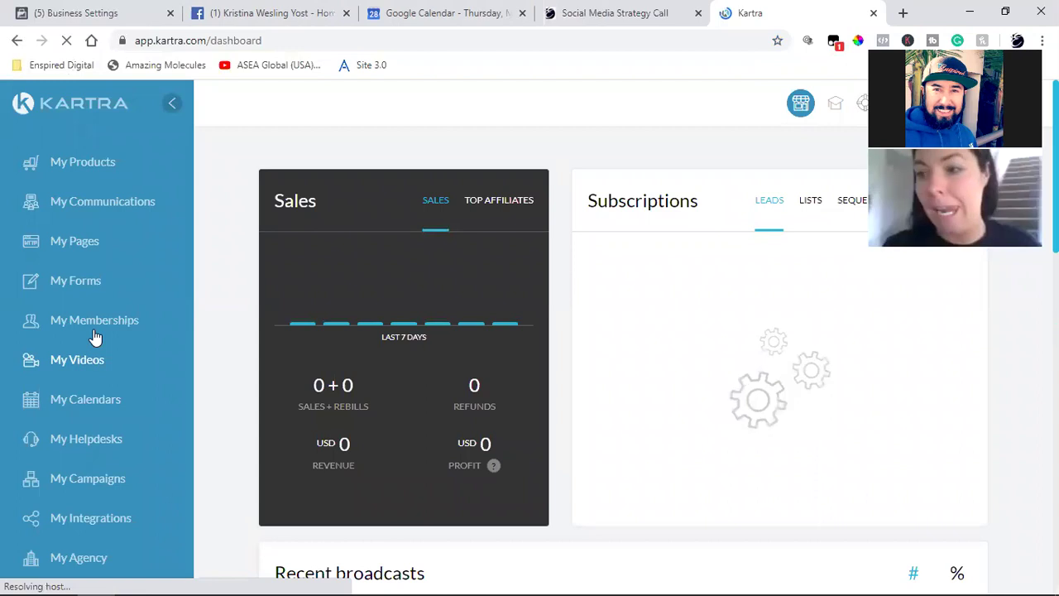
Open The Social Real Estate Agent calendar for editing in Kartra and dismiss the low battery notice.
{"action": "left_click", "coordinate": [106, 395]}
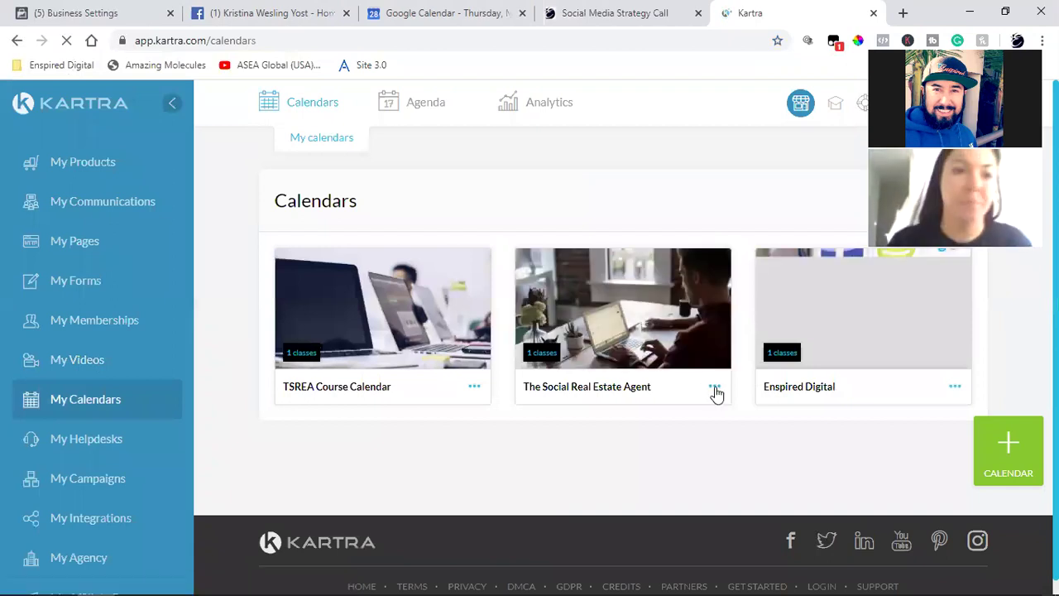
{"action": "left_click", "coordinate": [716, 389]}
{"action": "left_click", "coordinate": [781, 414]}
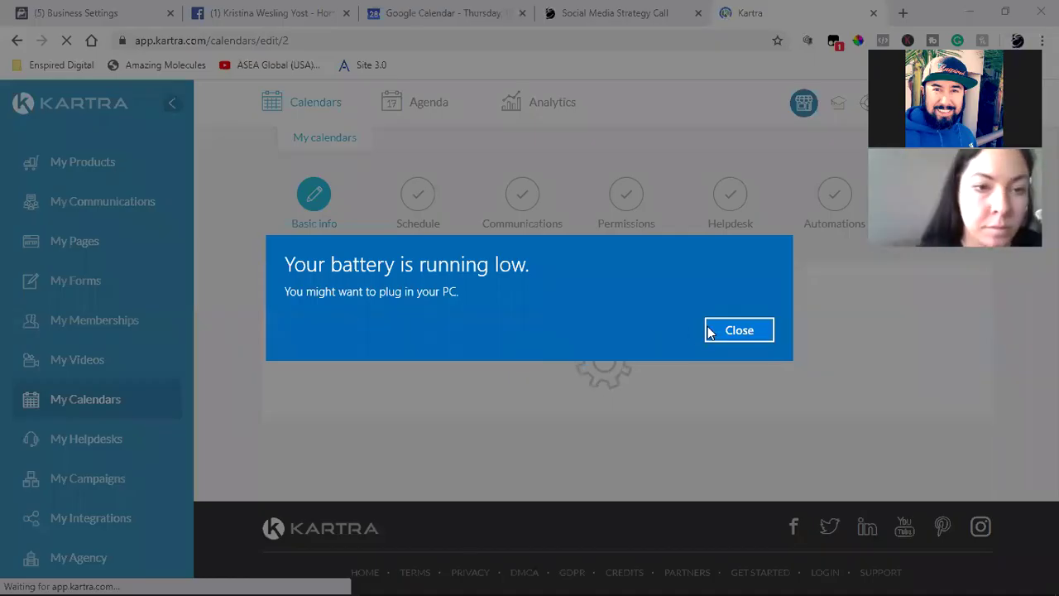
{"action": "left_click", "coordinate": [727, 328]}
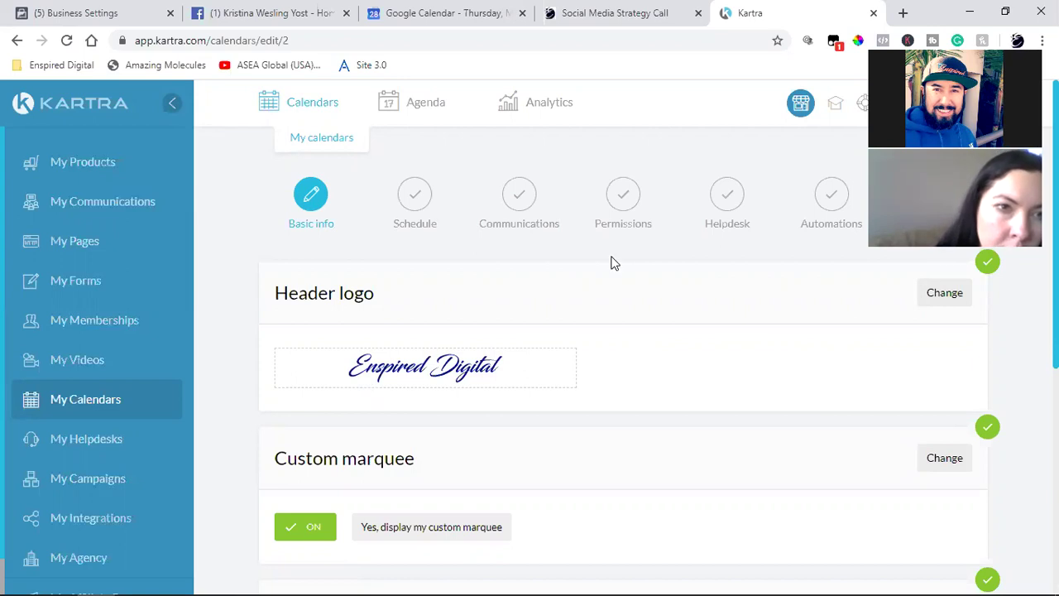
Open the calendar's Schedule settings for the Social Media Strategy Call class and enable June in its available dates.
{"action": "scroll", "coordinate": [613, 263], "scroll_direction": "down", "scroll_amount": 5}
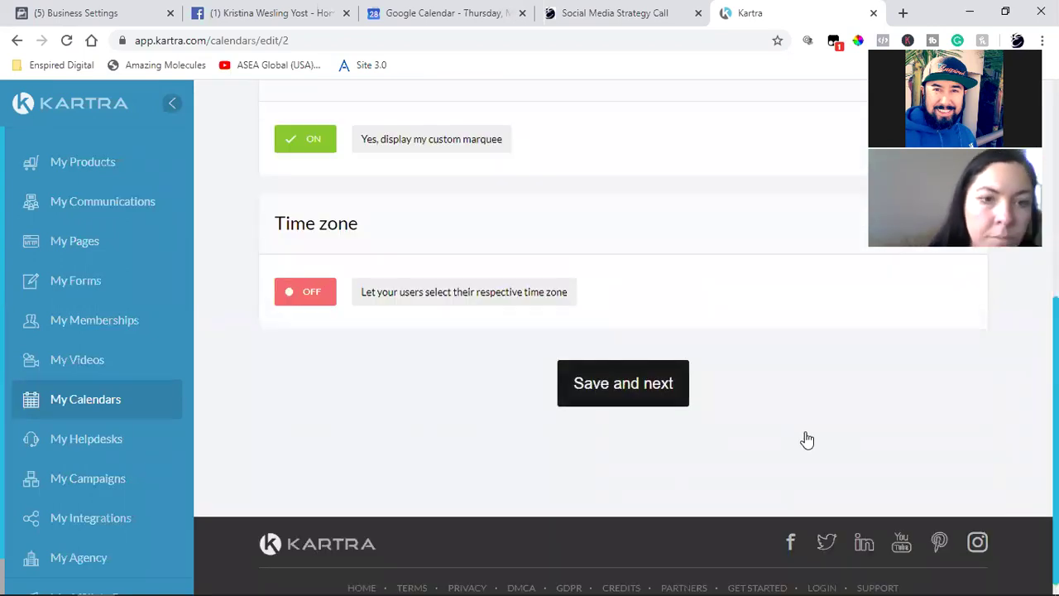
{"action": "left_click", "coordinate": [933, 291]}
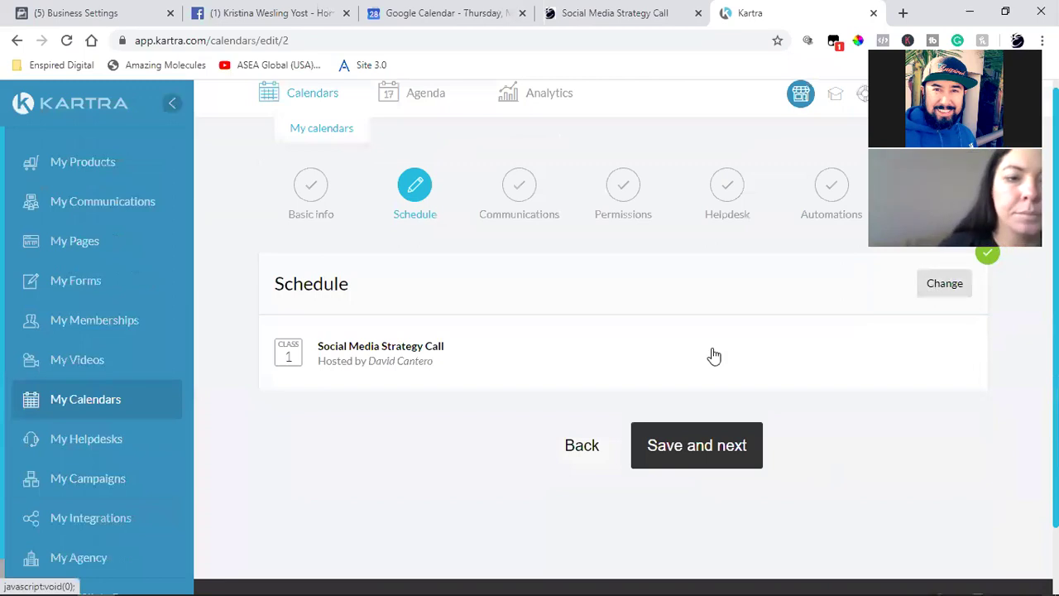
{"action": "scroll", "coordinate": [612, 372], "scroll_direction": "down", "scroll_amount": 5}
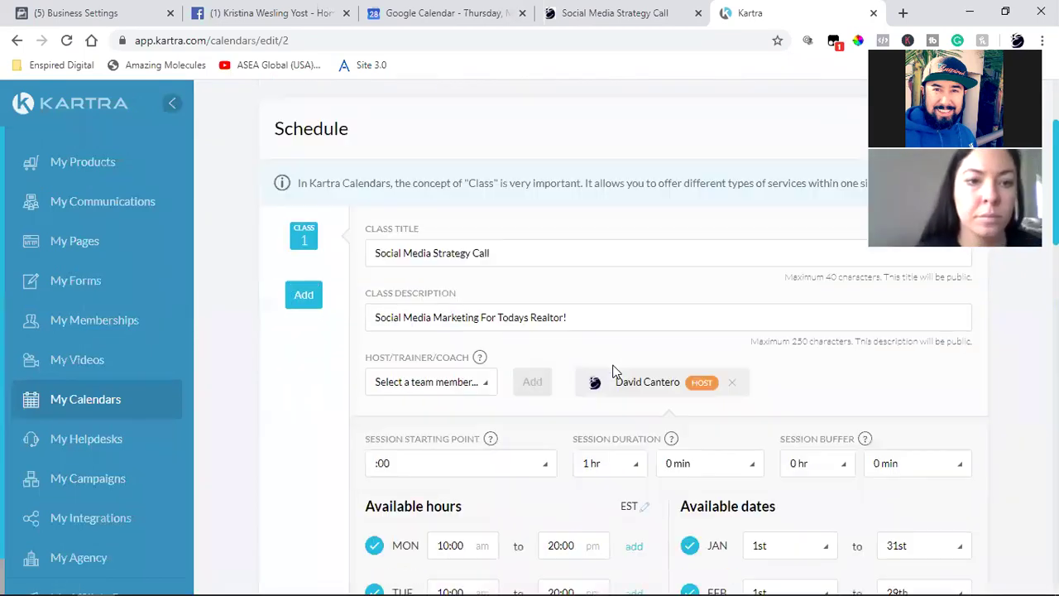
{"action": "scroll", "coordinate": [612, 371], "scroll_direction": "down", "scroll_amount": 2}
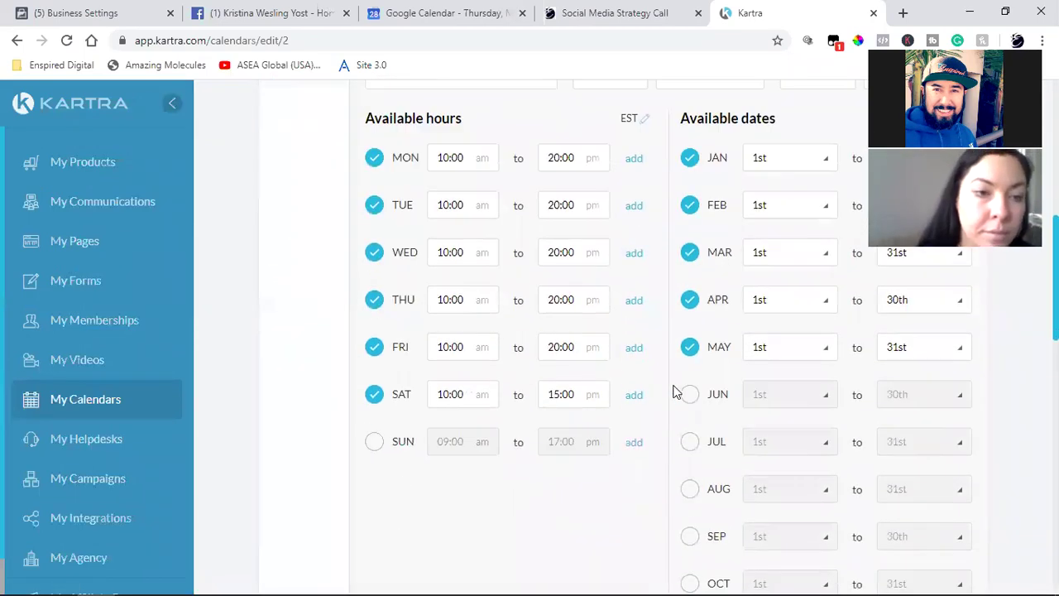
{"action": "left_click", "coordinate": [692, 396]}
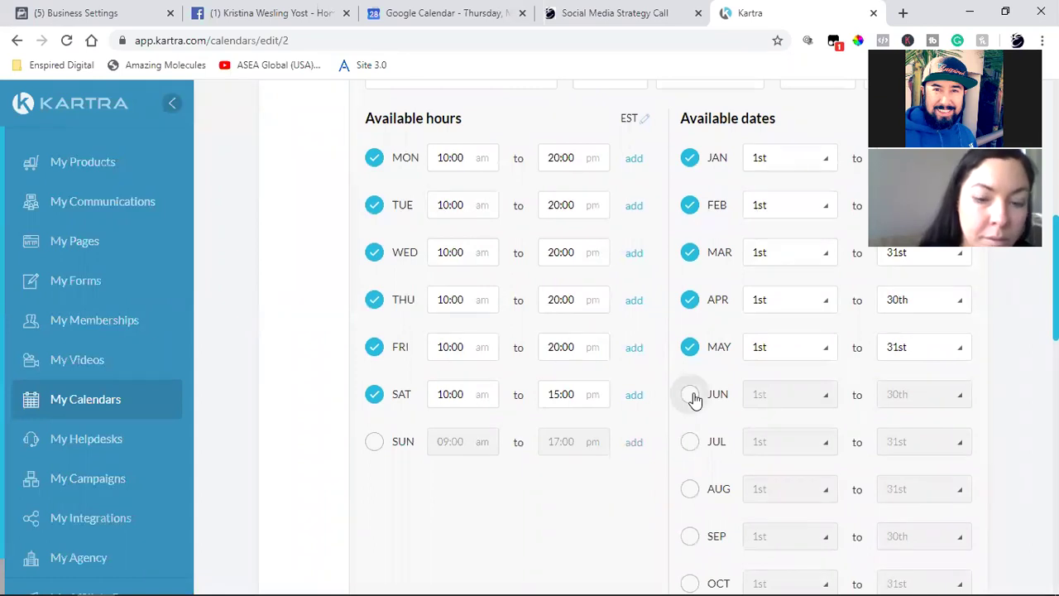